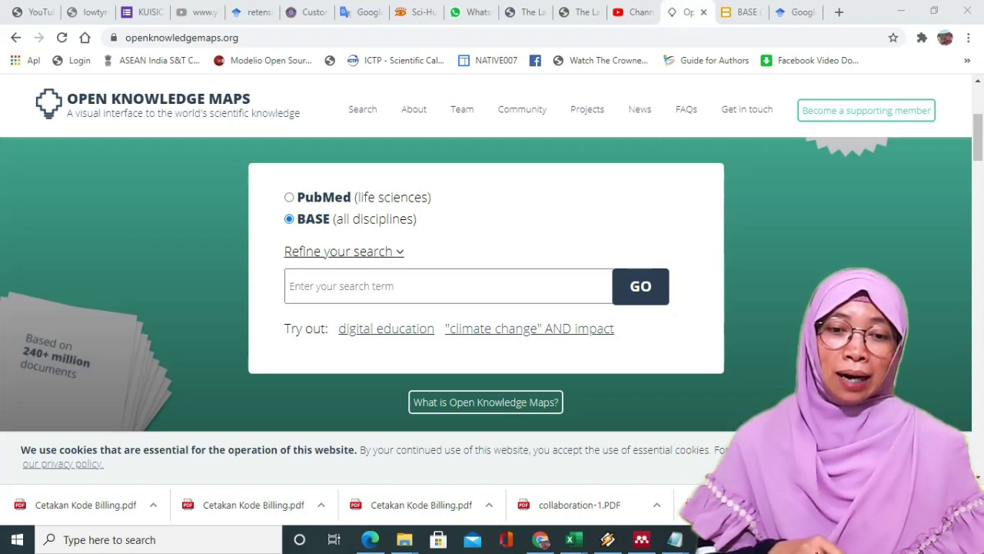
# - Look over the open start pages of Open Knowledge Maps, BASE and Google Scholar
pyautogui.click(373, 42)
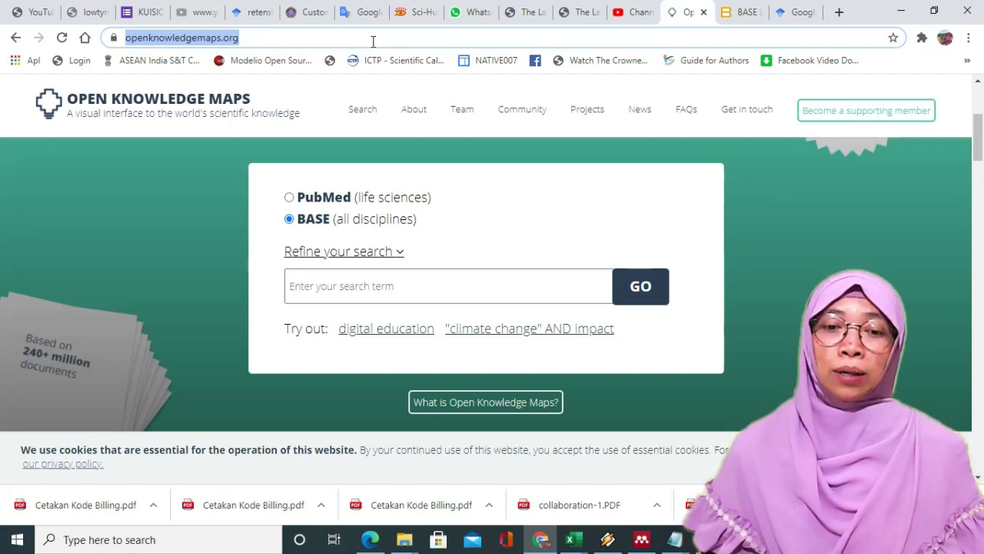
pyautogui.click(733, 23)
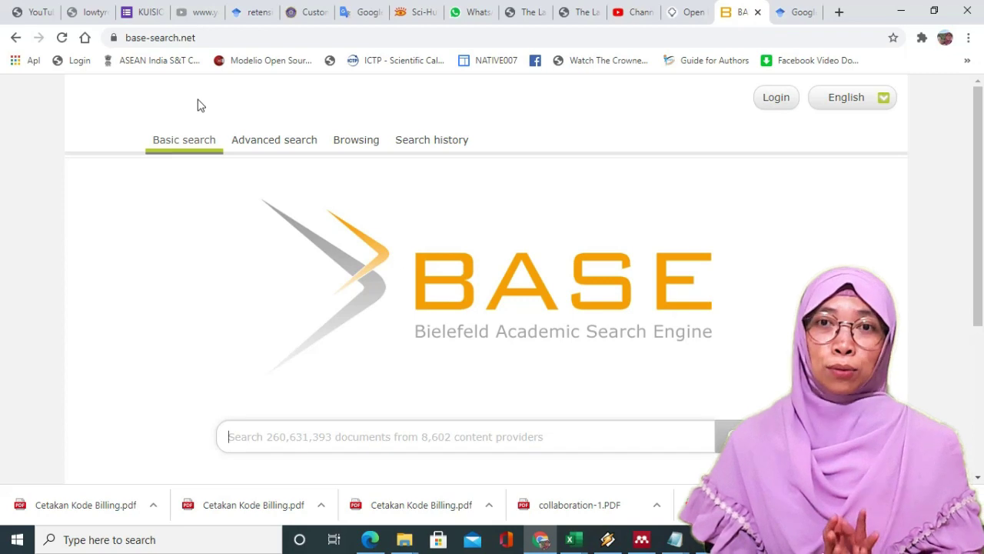
pyautogui.click(689, 14)
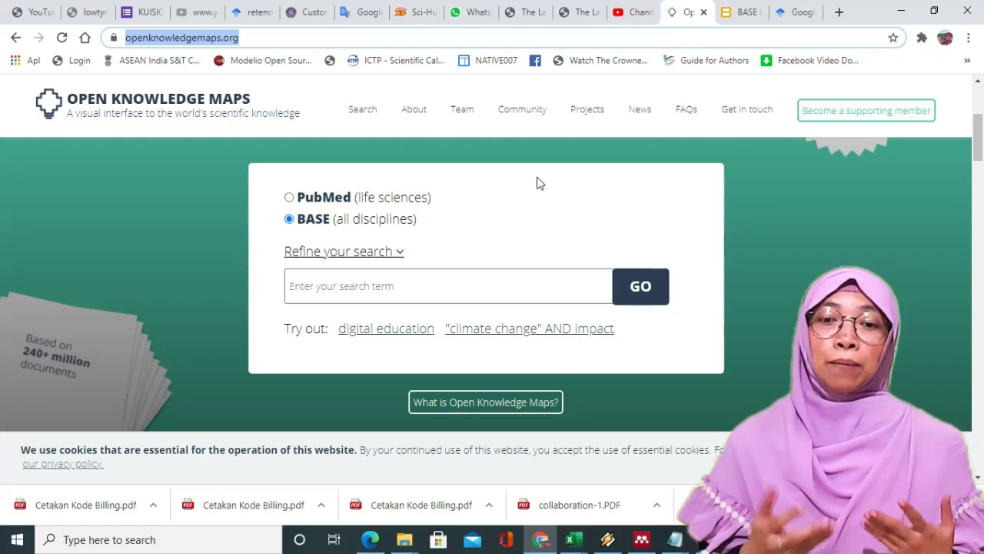
pyautogui.click(740, 15)
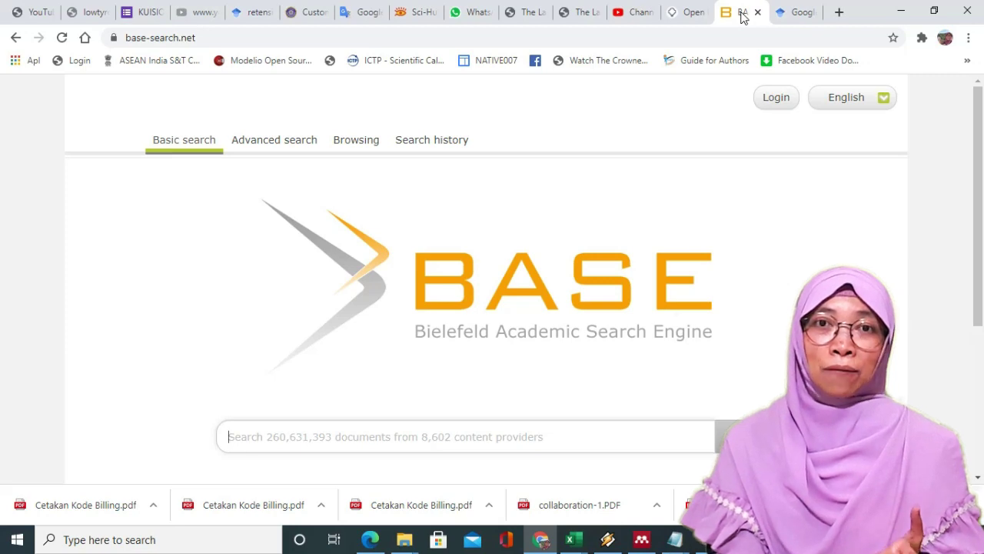
pyautogui.click(796, 22)
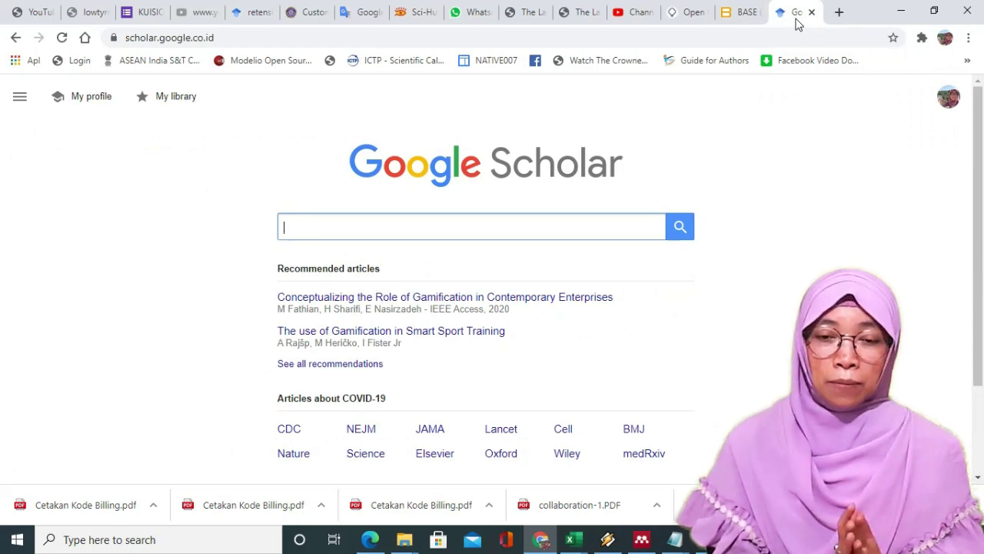
# - Search the BASE academic search engine for covid-19
pyautogui.click(740, 13)
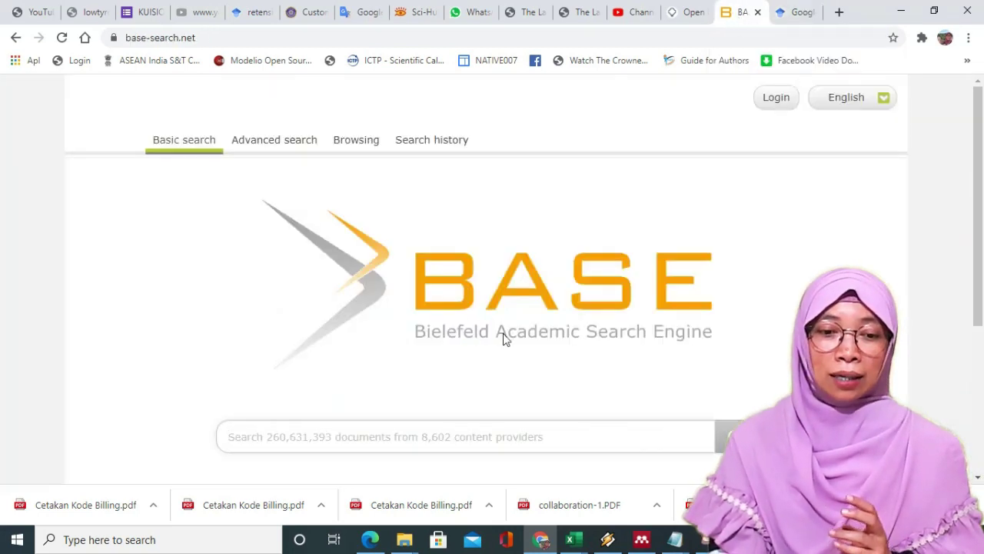
pyautogui.write('co')
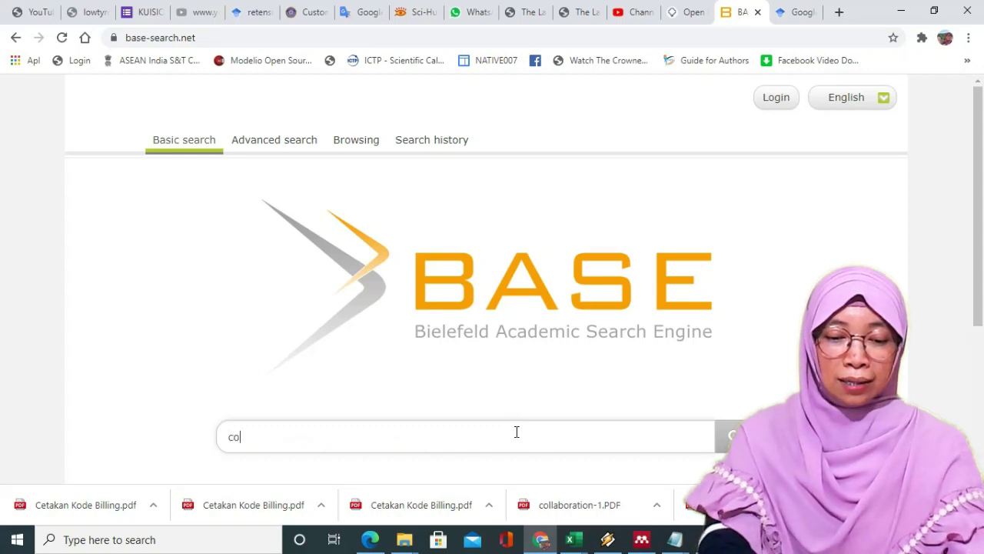
pyautogui.write('vind-19')
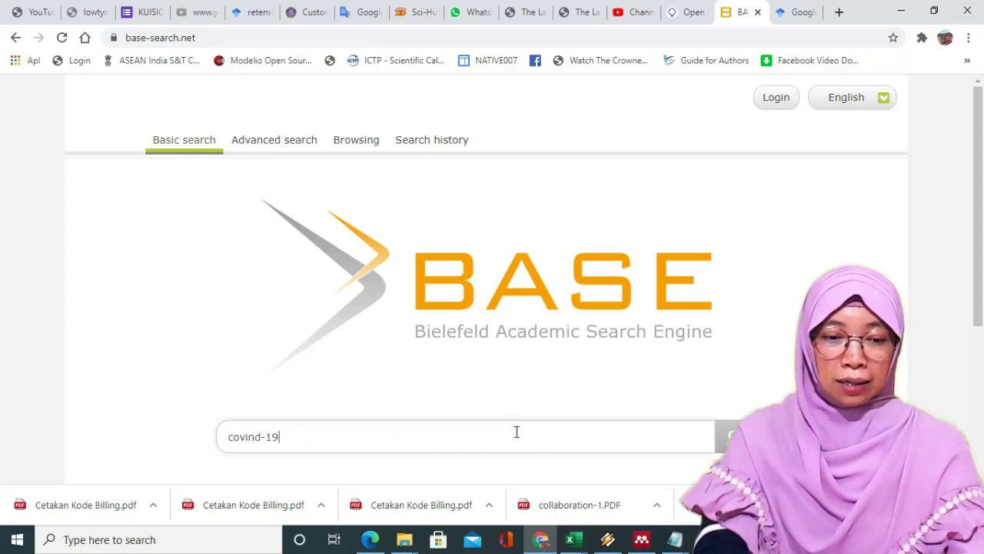
pyautogui.click(256, 436)
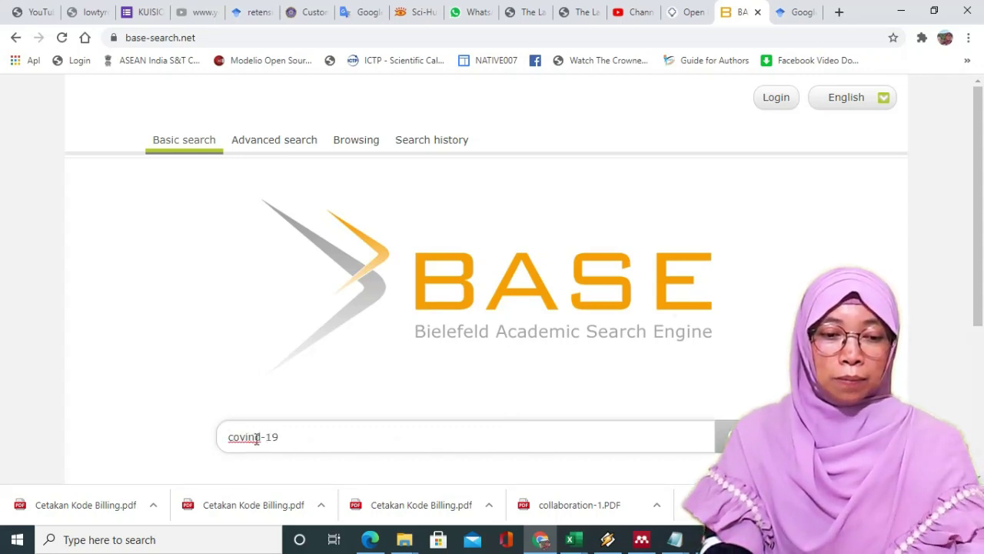
pyautogui.press('BackSpace')
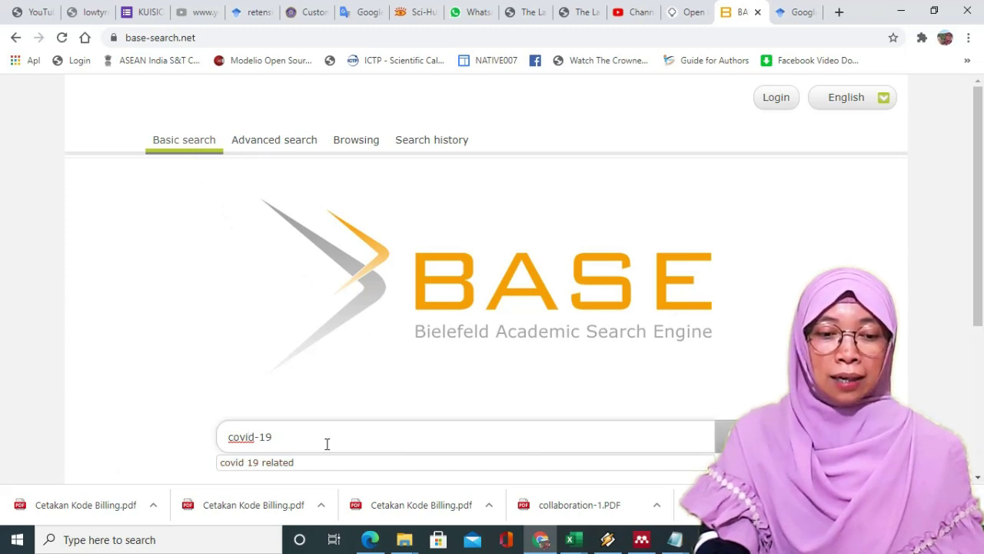
pyautogui.press('Return')
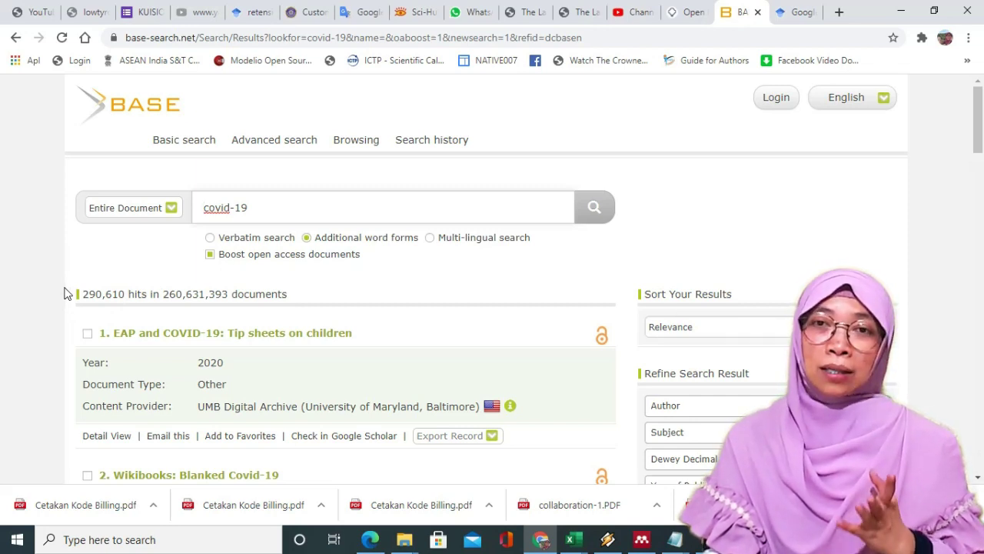
# - Search Google Scholar for covid-19
pyautogui.click(800, 19)
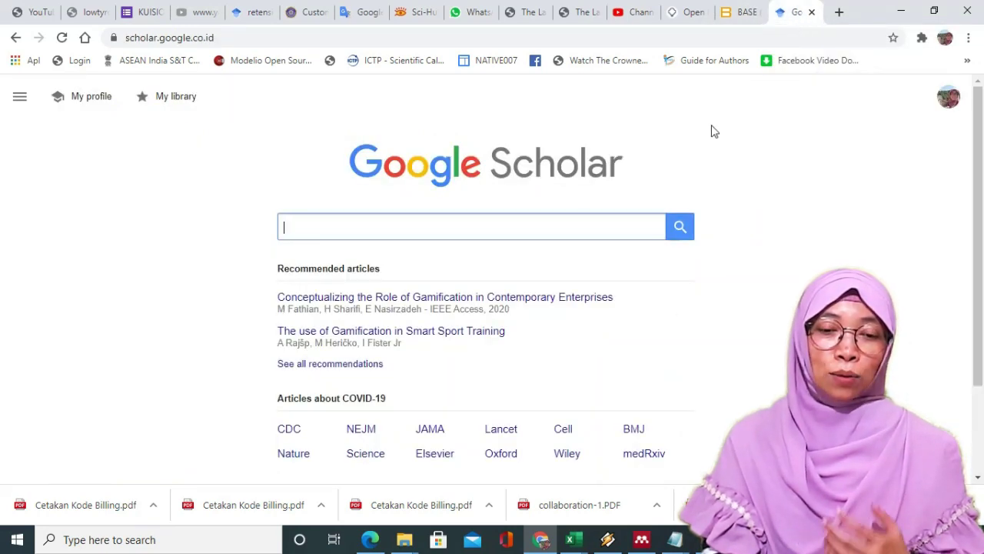
pyautogui.write('cov')
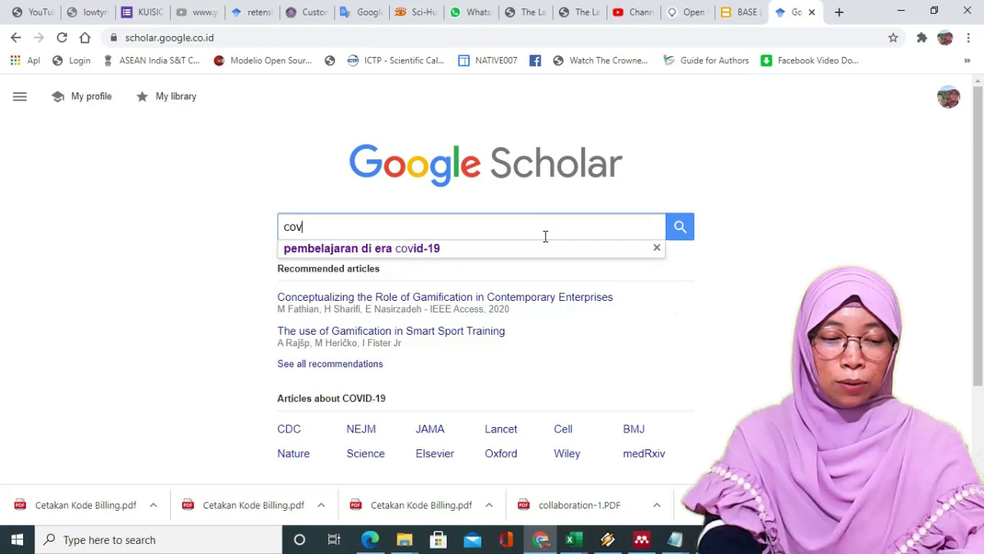
pyautogui.write('id-1')
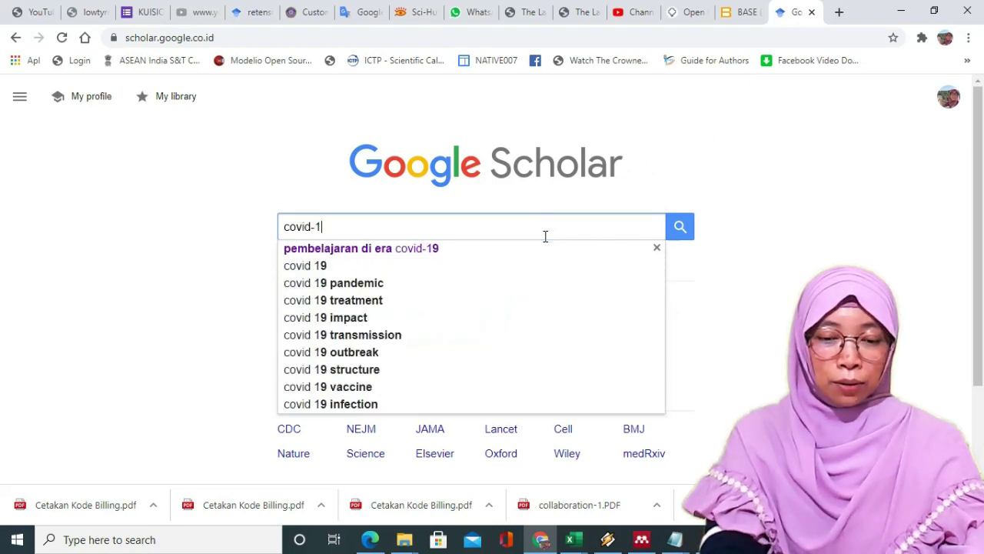
pyautogui.write('9')
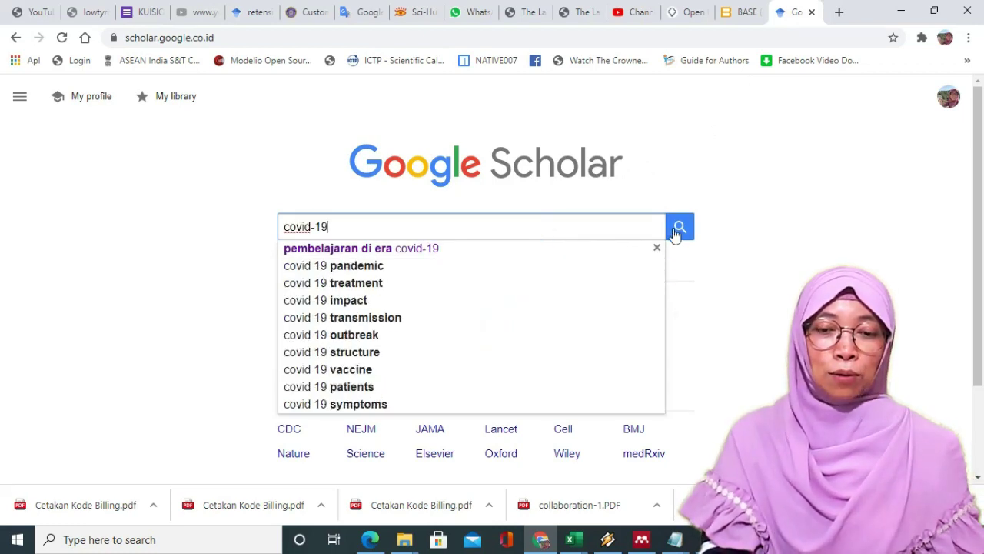
pyautogui.click(676, 231)
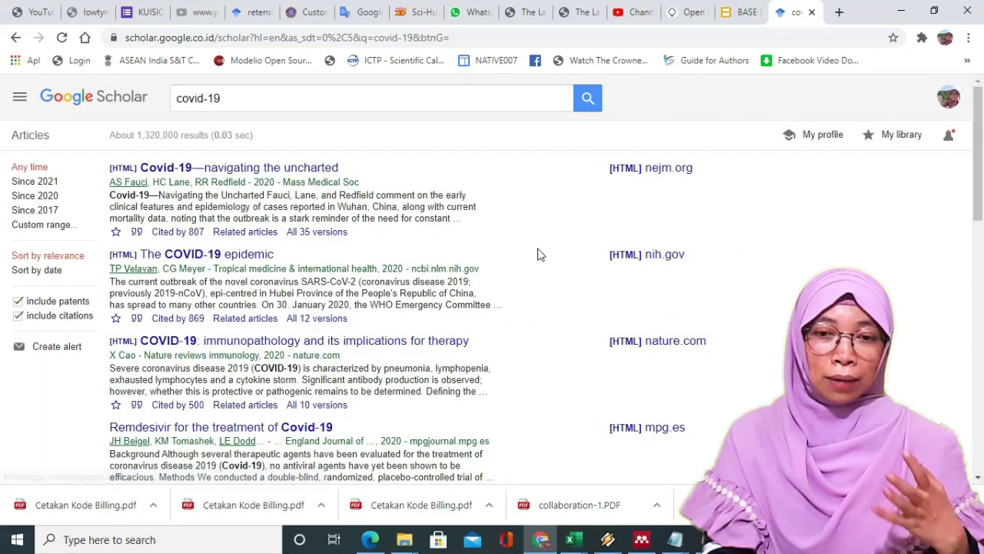
# - Compare the covid-19 search results in BASE with those in Google Scholar
pyautogui.click(744, 12)
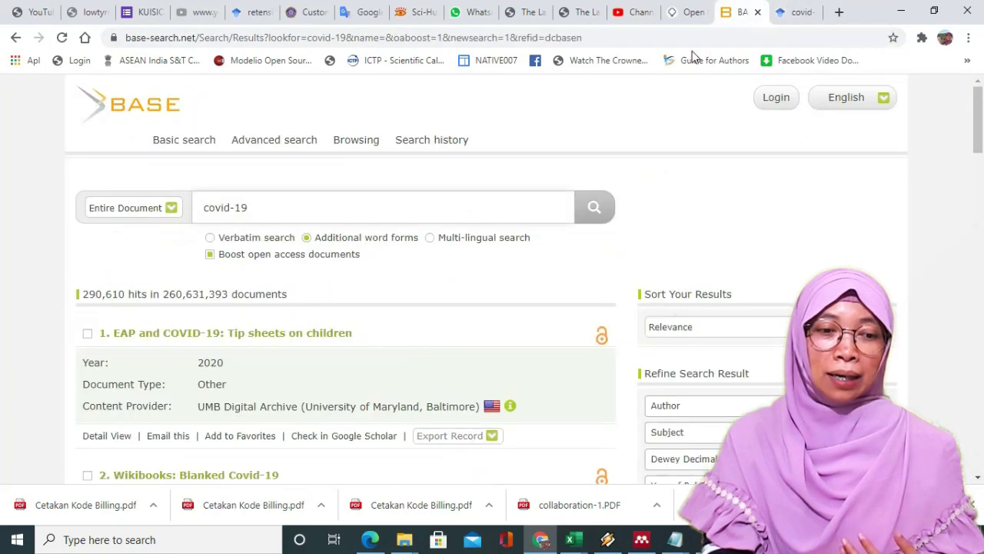
pyautogui.click(799, 12)
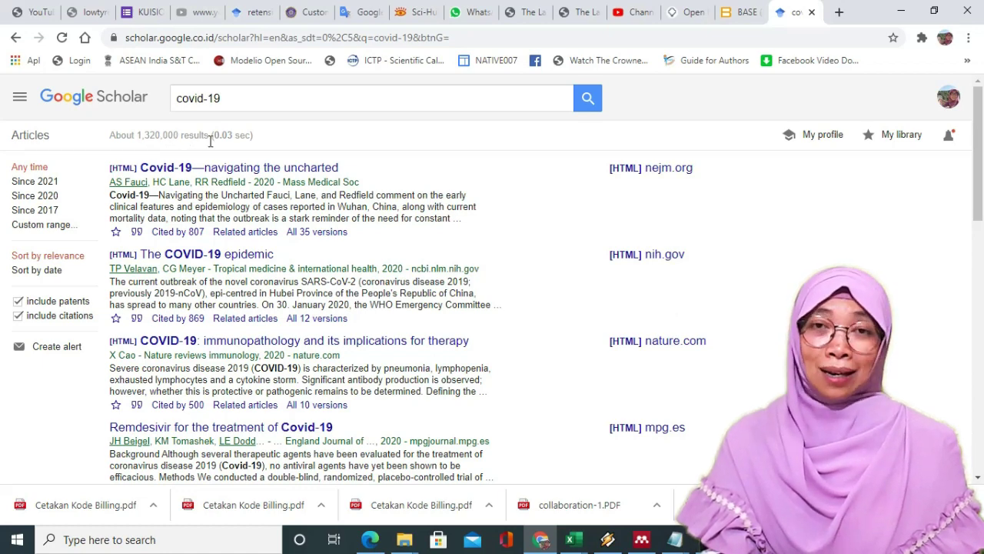
pyautogui.click(742, 12)
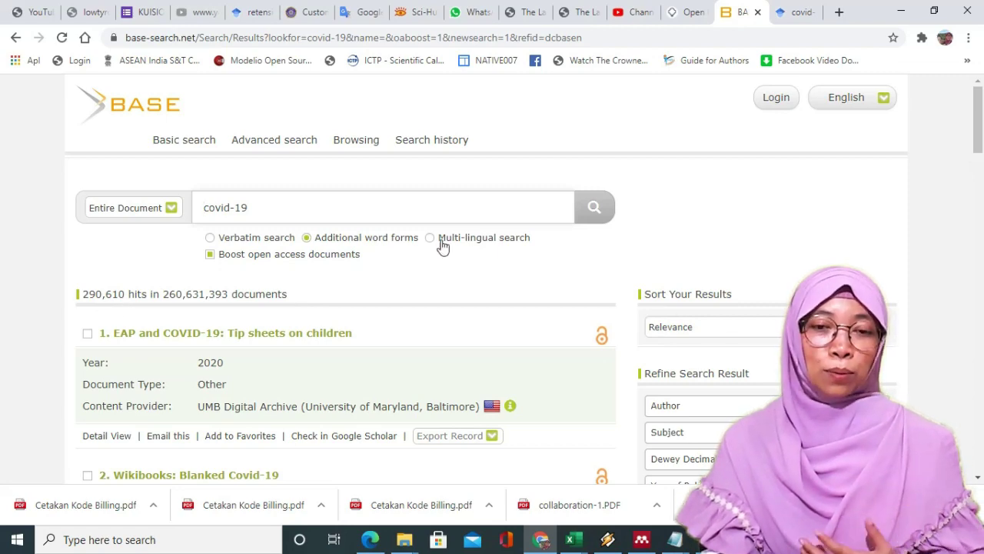
pyautogui.click(797, 13)
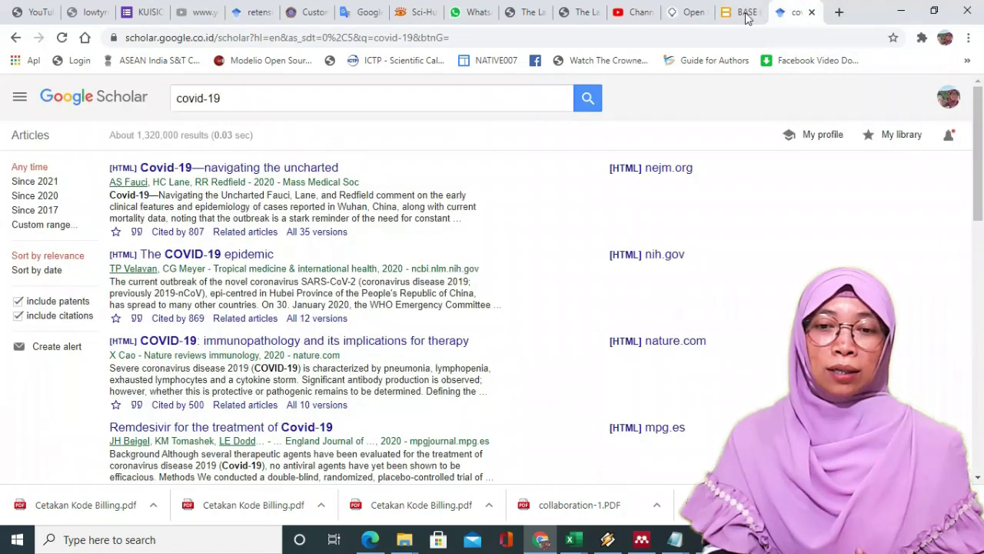
pyautogui.click(735, 16)
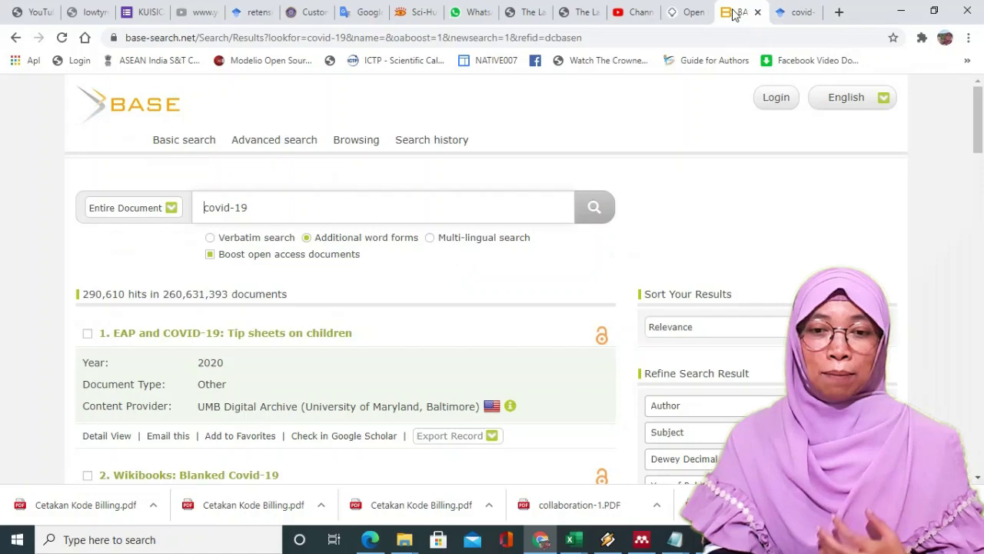
pyautogui.click(782, 15)
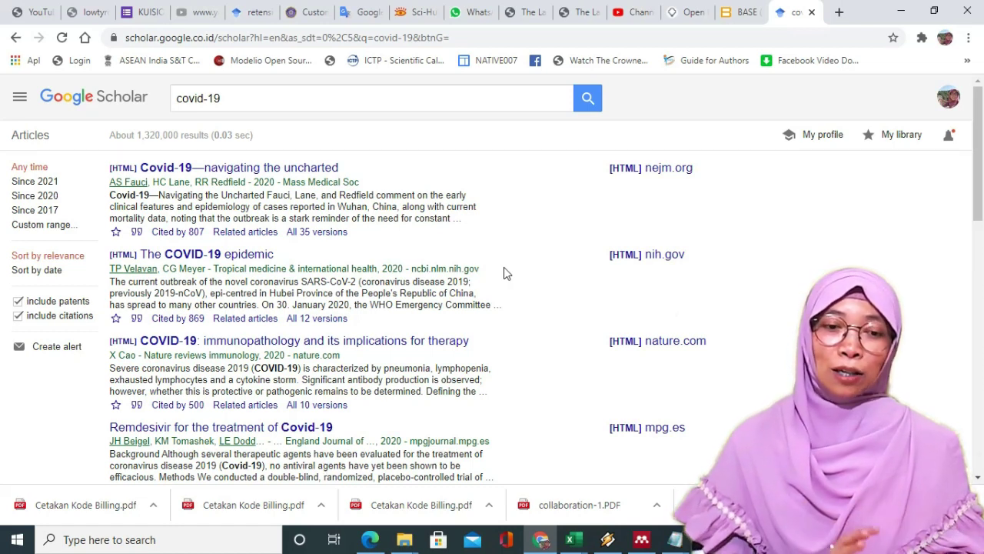
pyautogui.click(742, 12)
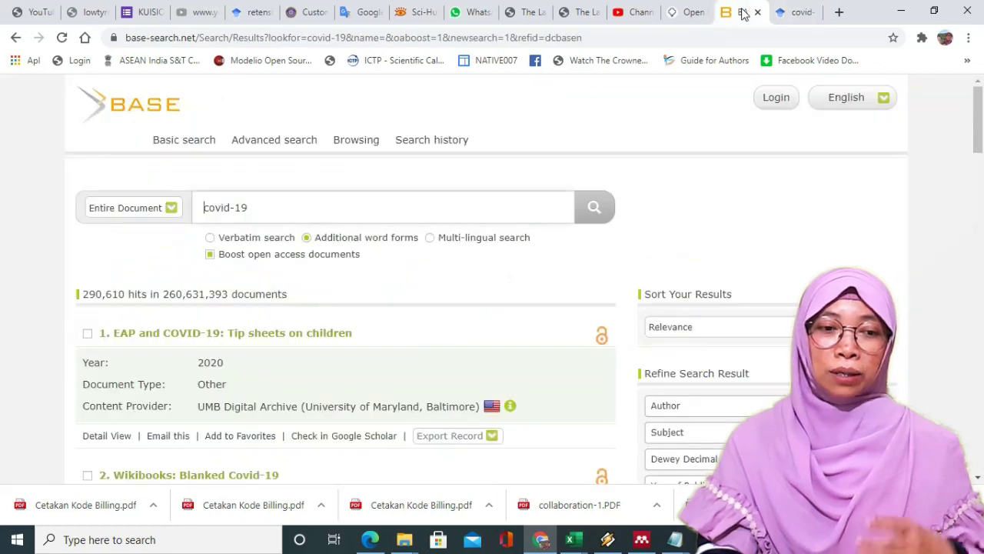
# - Enter "pembelajaran di era covid-19" as the search term on the Open Knowledge Maps page
pyautogui.click(679, 17)
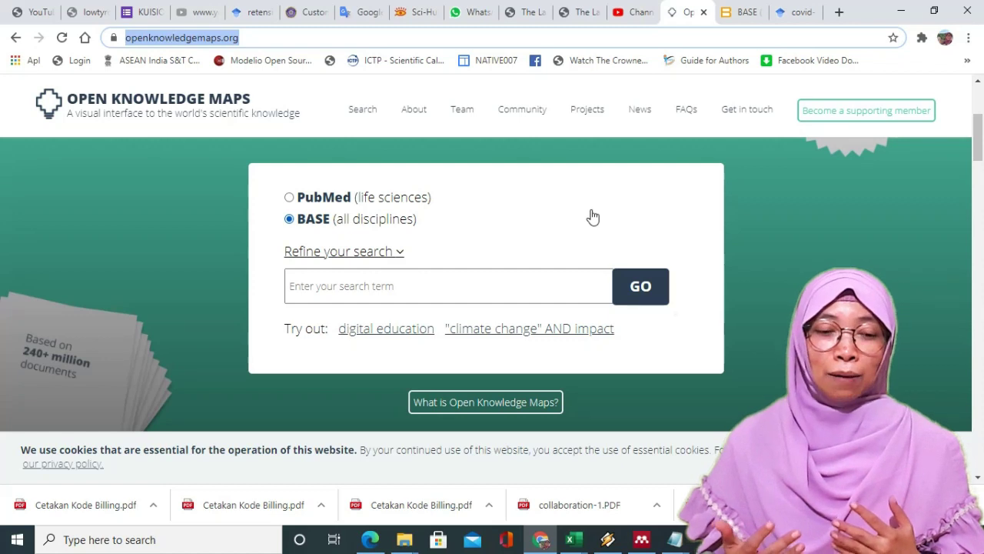
pyautogui.click(459, 281)
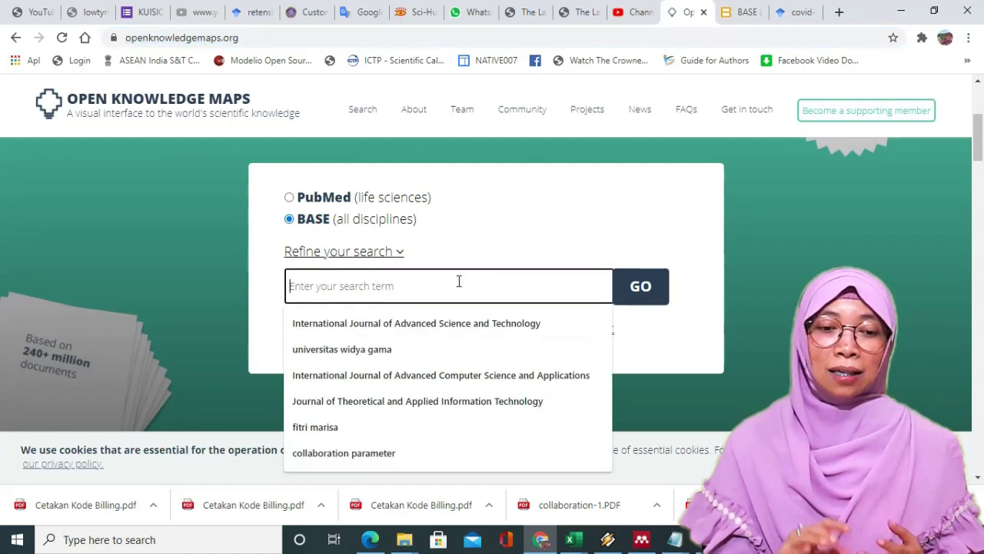
pyautogui.click(508, 235)
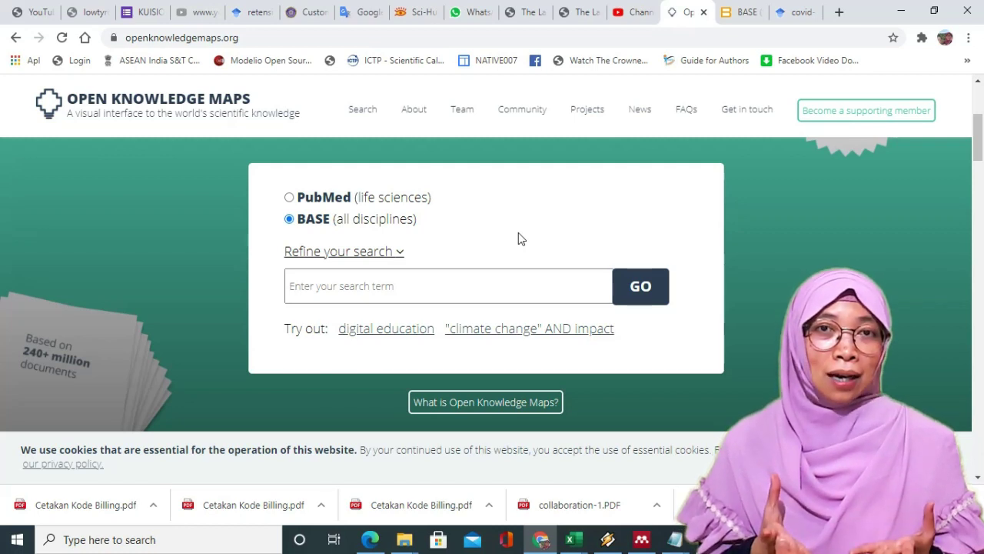
pyautogui.click(435, 287)
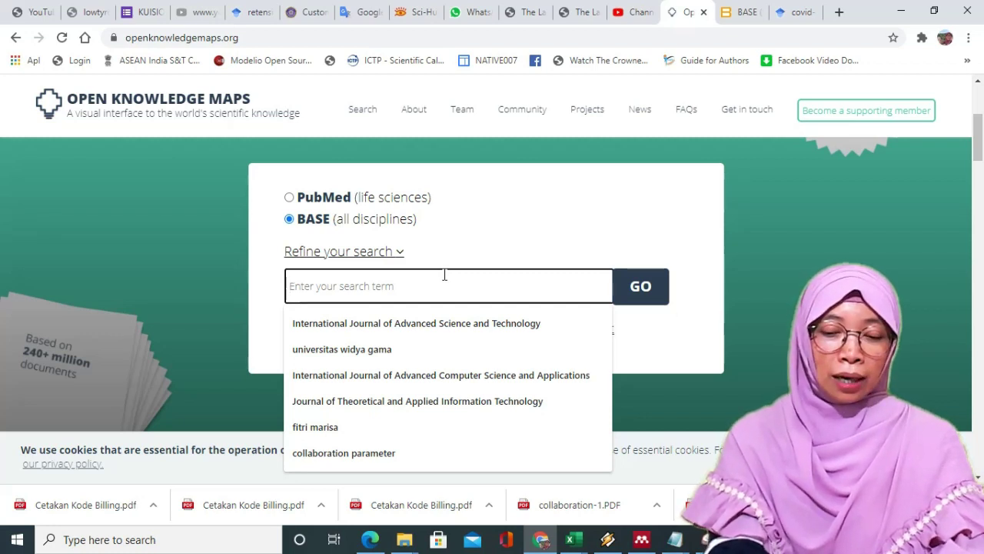
pyautogui.write('pembe')
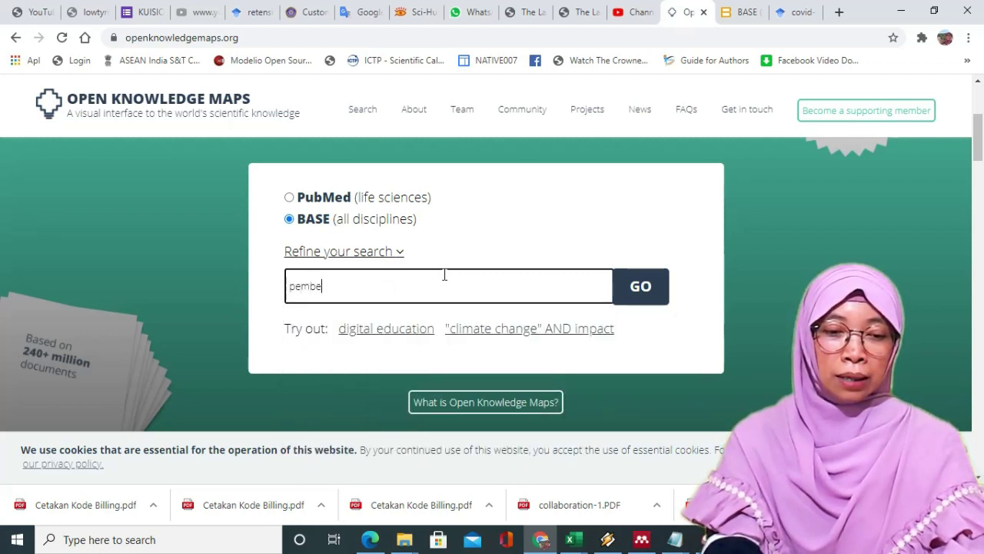
pyautogui.write('laj')
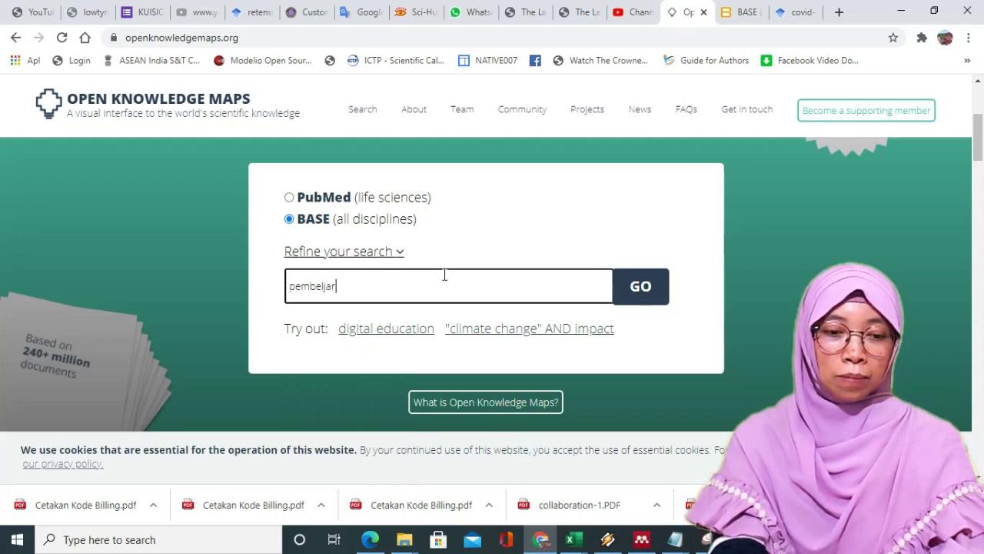
pyautogui.press('BackSpace')
pyautogui.press('BackSpace')
pyautogui.write('aja')
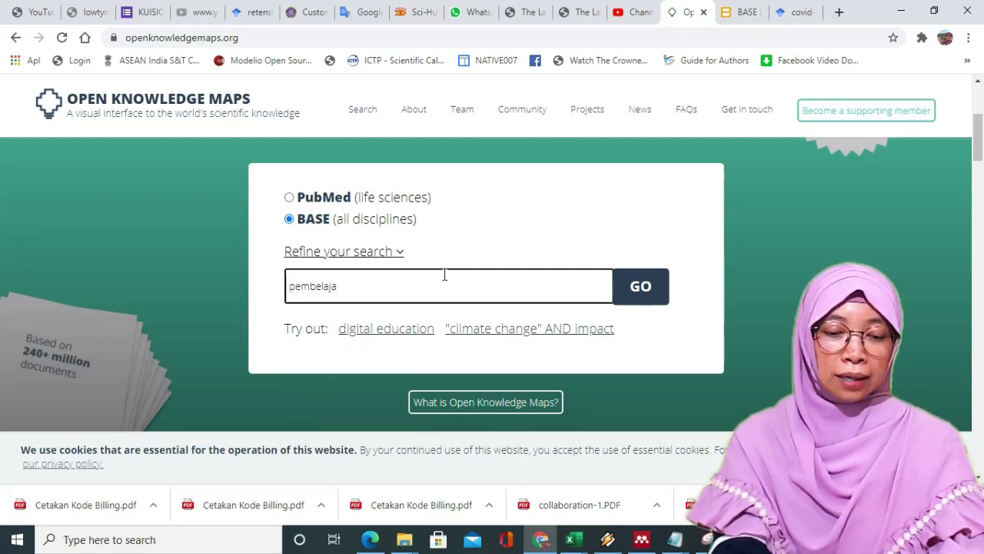
pyautogui.write('ran')
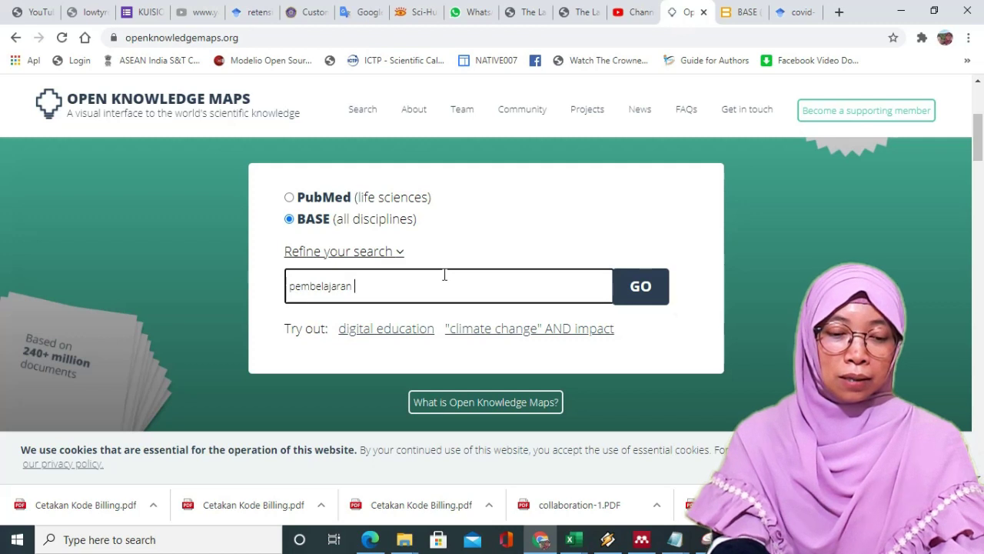
pyautogui.write(' di era c')
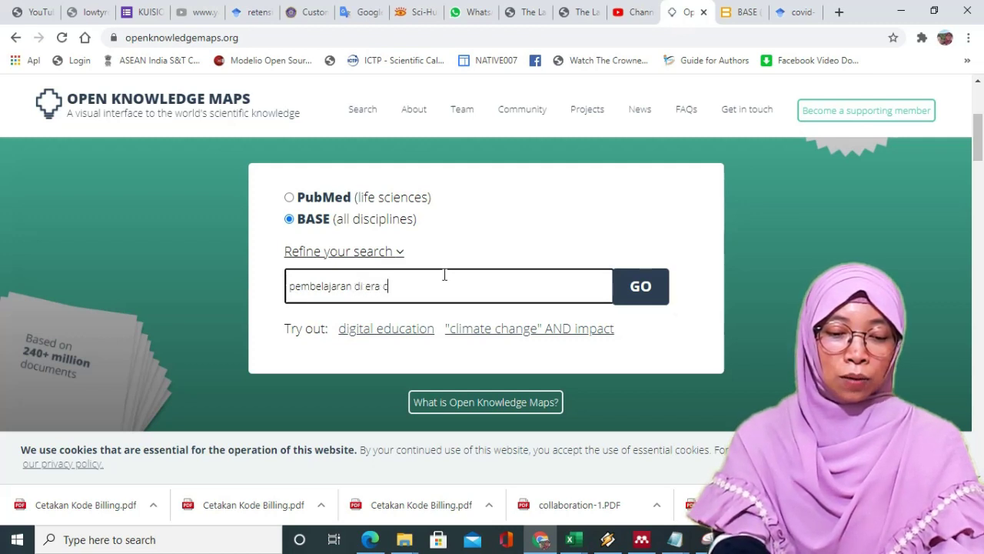
pyautogui.write('ovid-1')
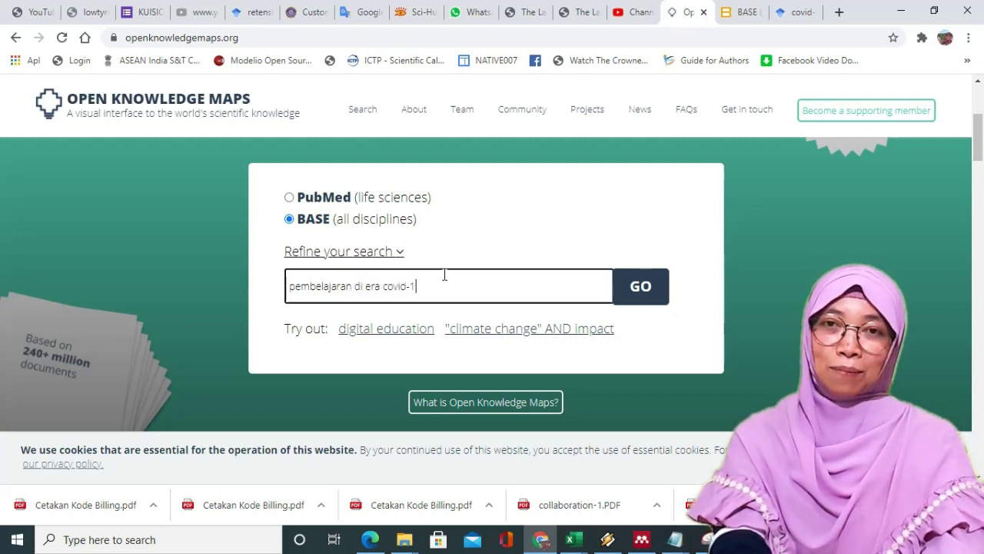
pyautogui.write('9')
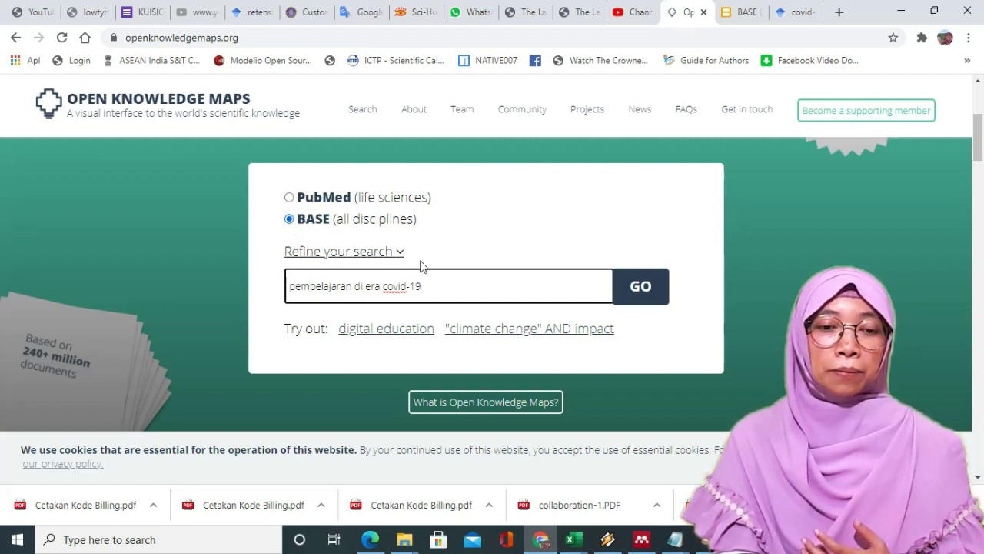
# - Expand the search refinement options and limit the publication period to Last year
pyautogui.click(395, 254)
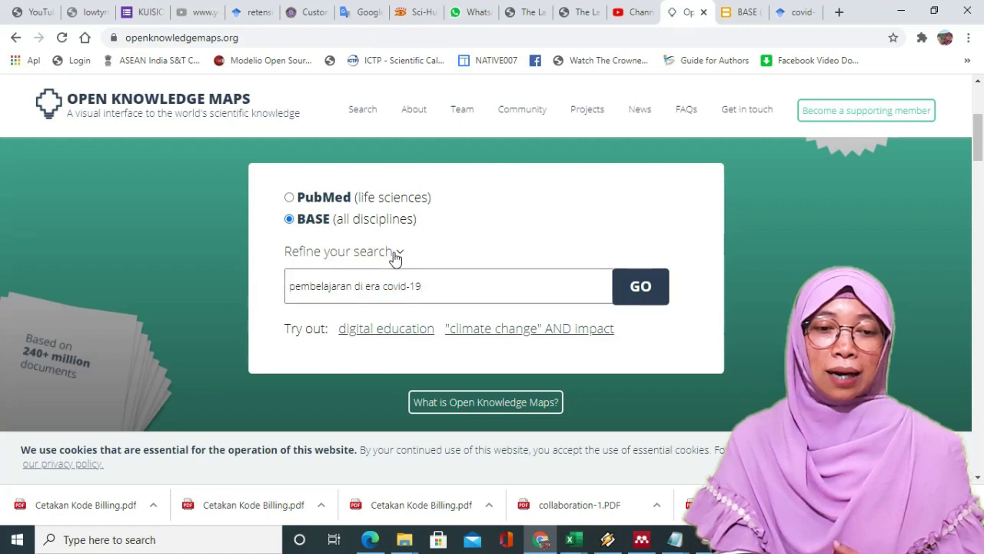
pyautogui.scroll(-1, 466, 248)
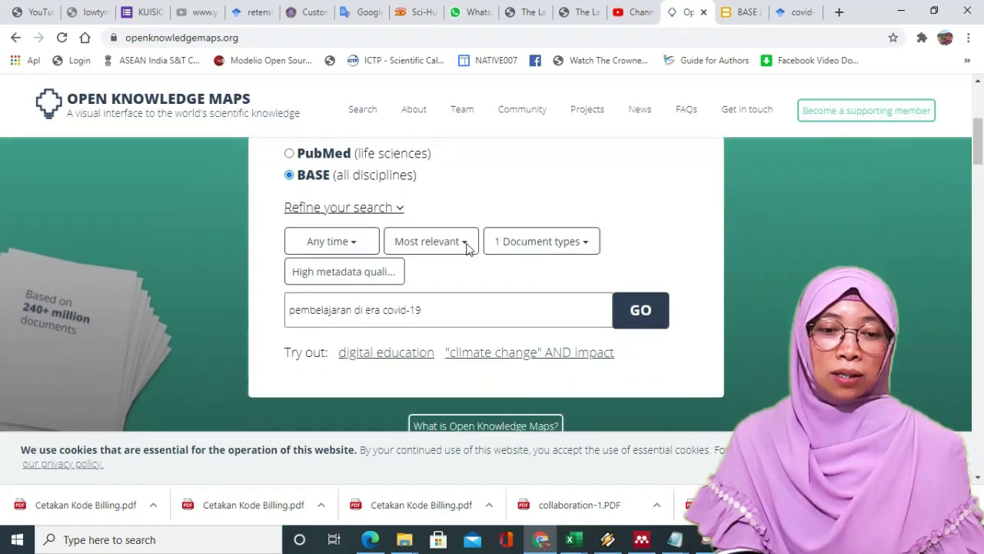
pyautogui.click(368, 243)
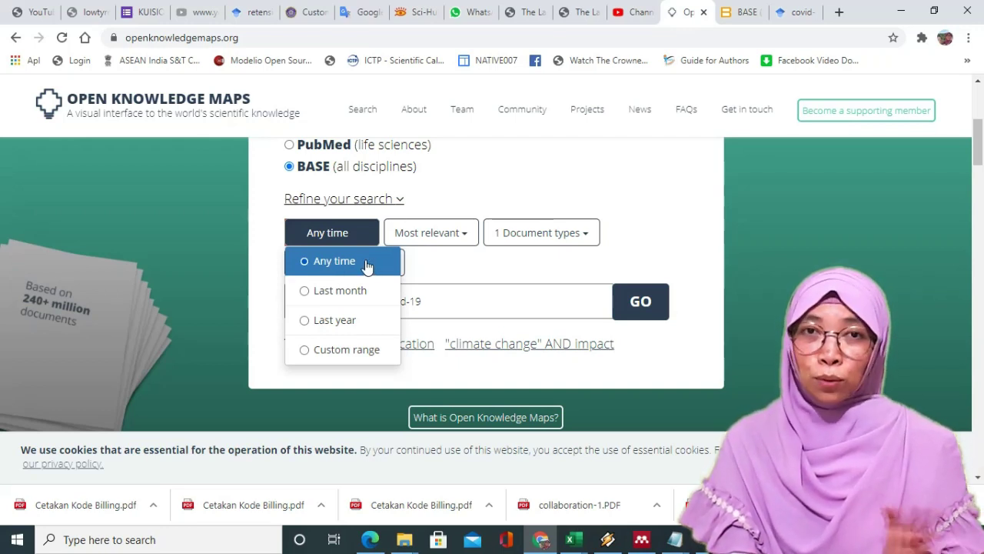
pyautogui.click(305, 321)
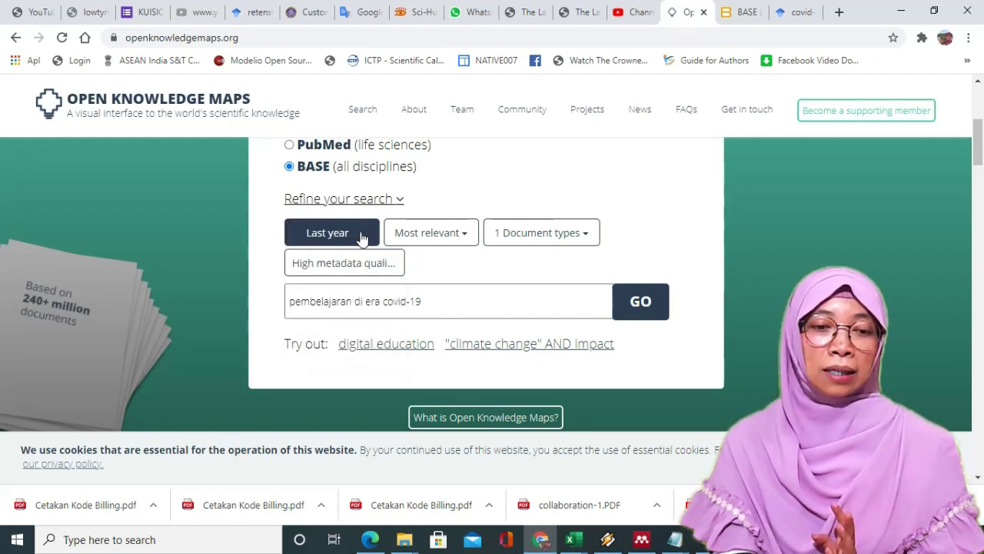
# - Try the Last month period and a Custom range with its start and end date fields
pyautogui.click(330, 236)
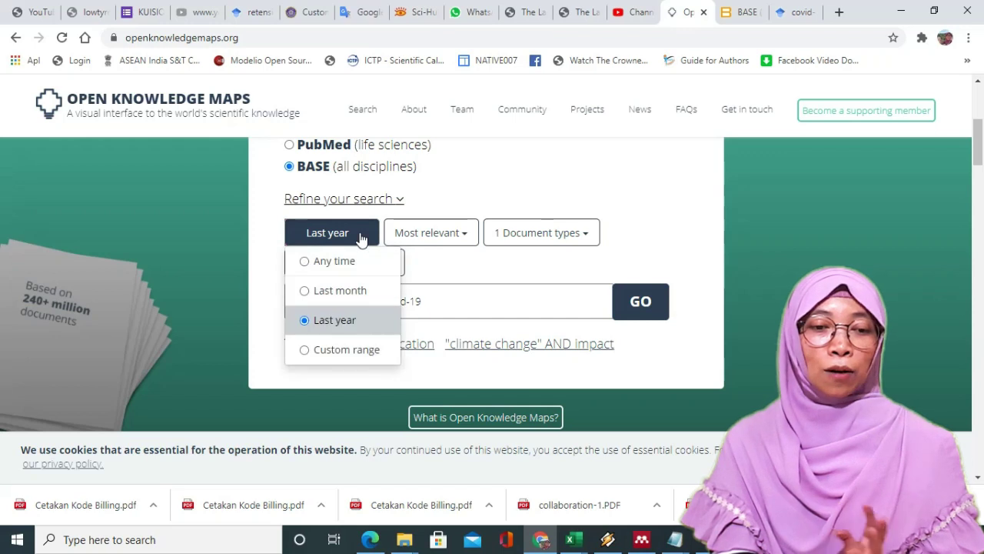
pyautogui.click(308, 292)
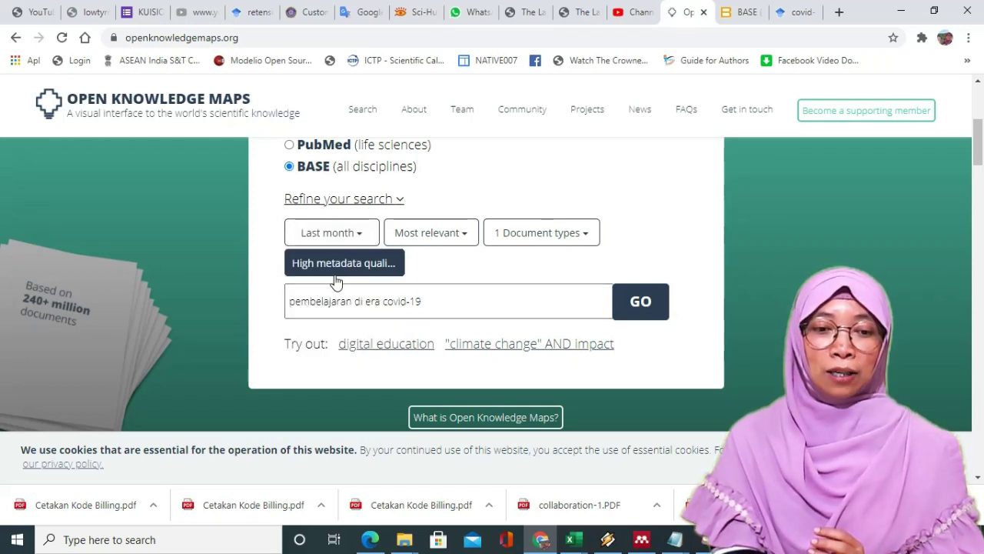
pyautogui.click(365, 243)
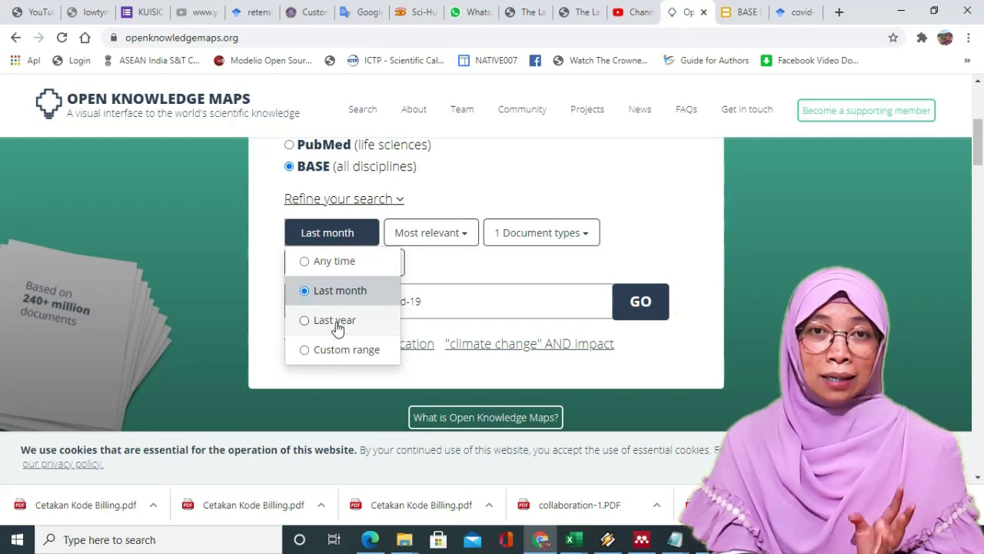
pyautogui.click(308, 351)
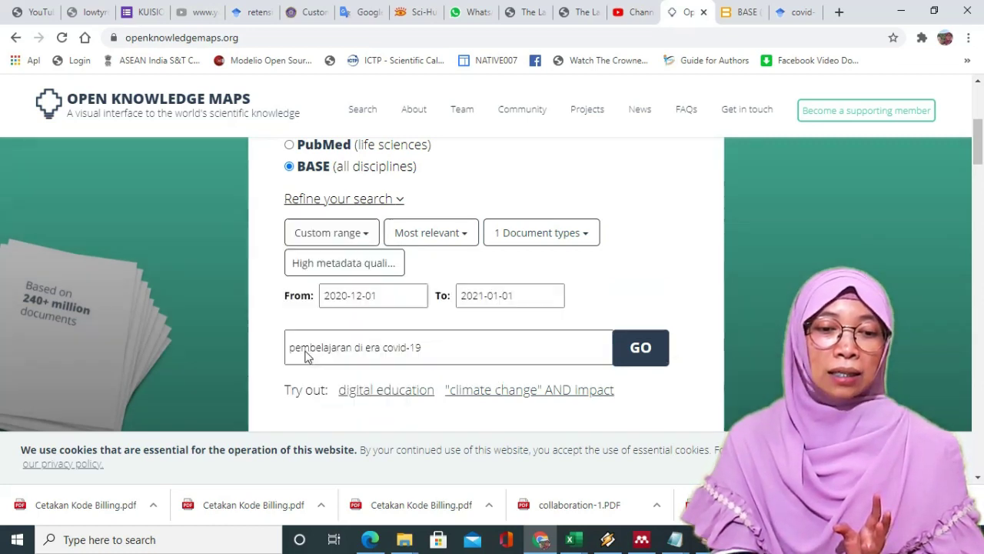
pyautogui.click(365, 299)
pyautogui.click(522, 299)
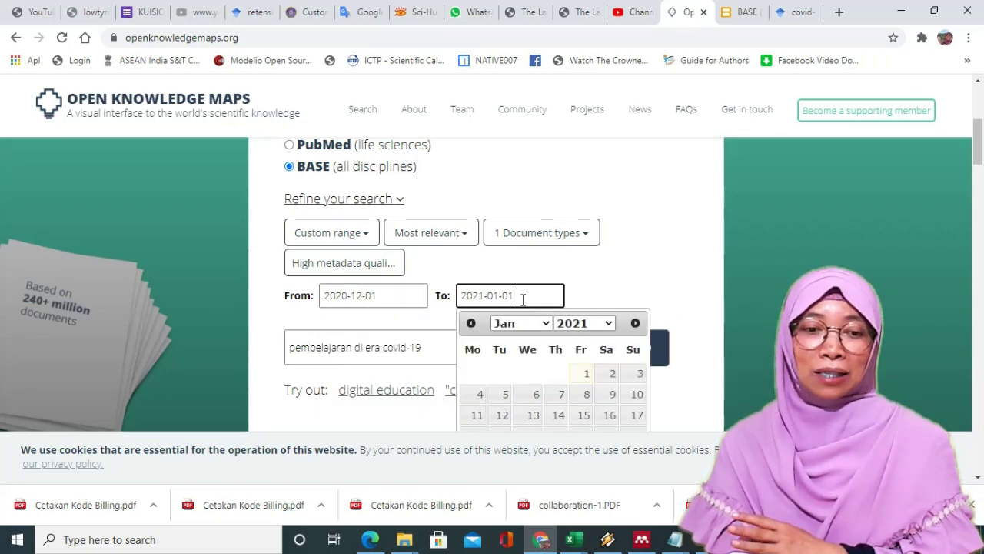
# - Set the publication period to Last year and rank the documents by Most relevant
pyautogui.click(371, 241)
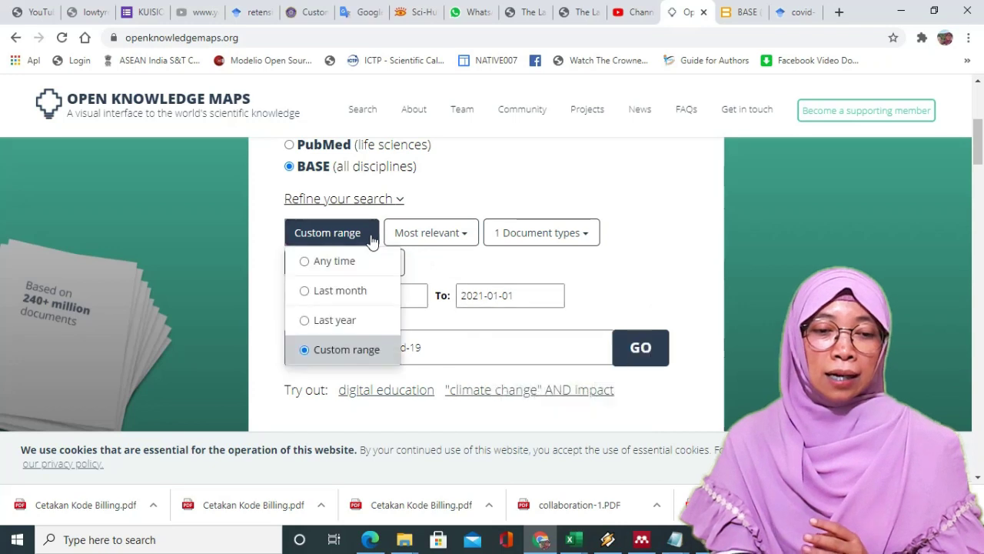
pyautogui.click(335, 321)
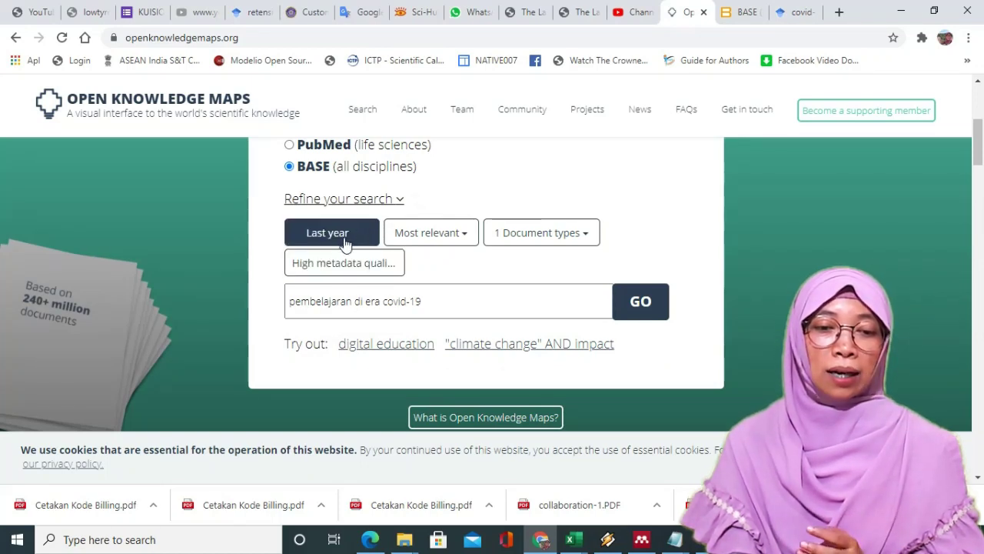
pyautogui.click(466, 240)
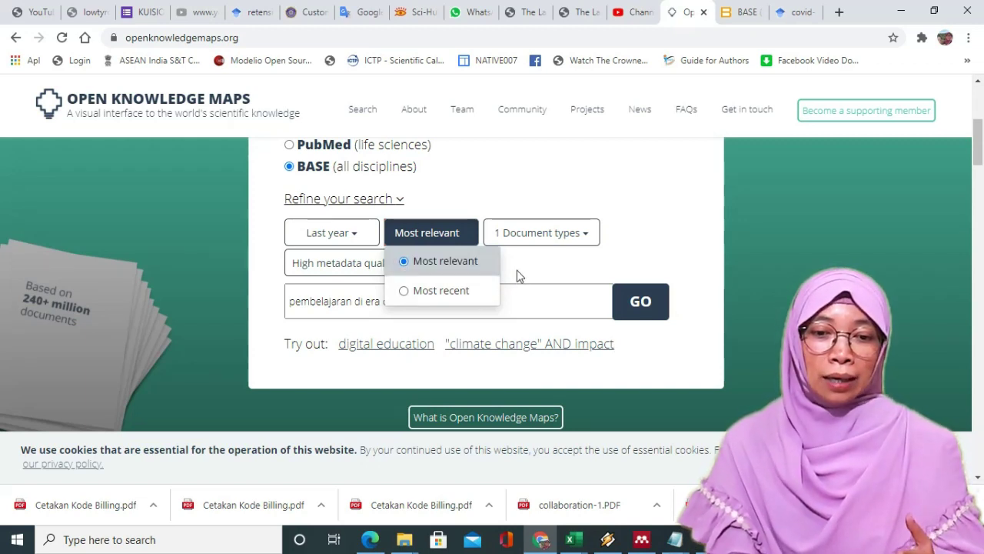
pyautogui.click(419, 268)
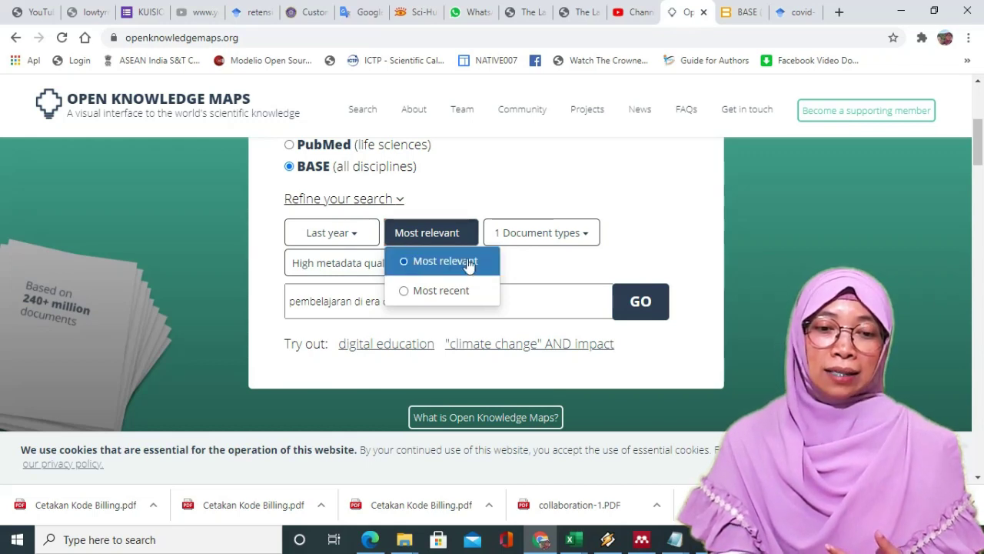
pyautogui.click(511, 266)
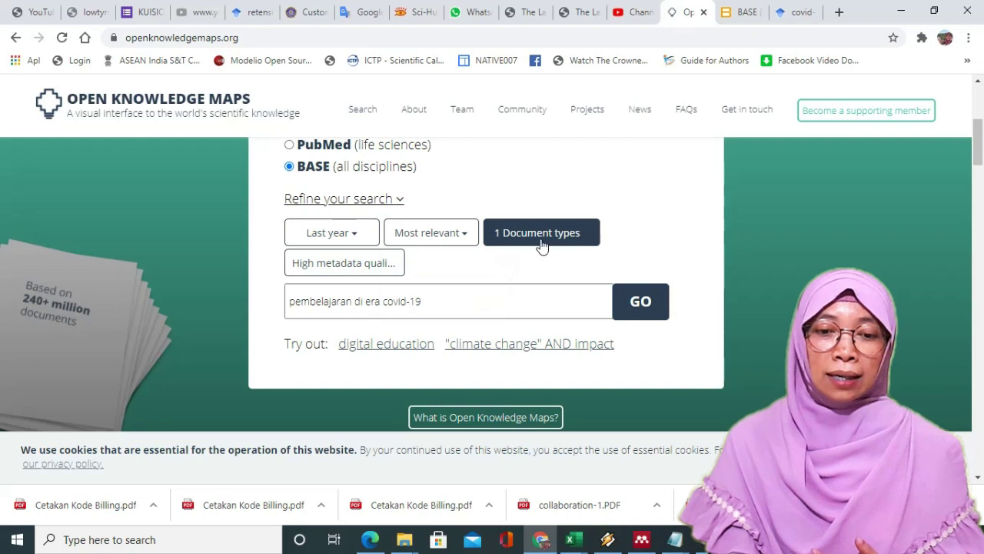
# - Look through the available document types, including the Journal/newspaper article option
pyautogui.click(593, 238)
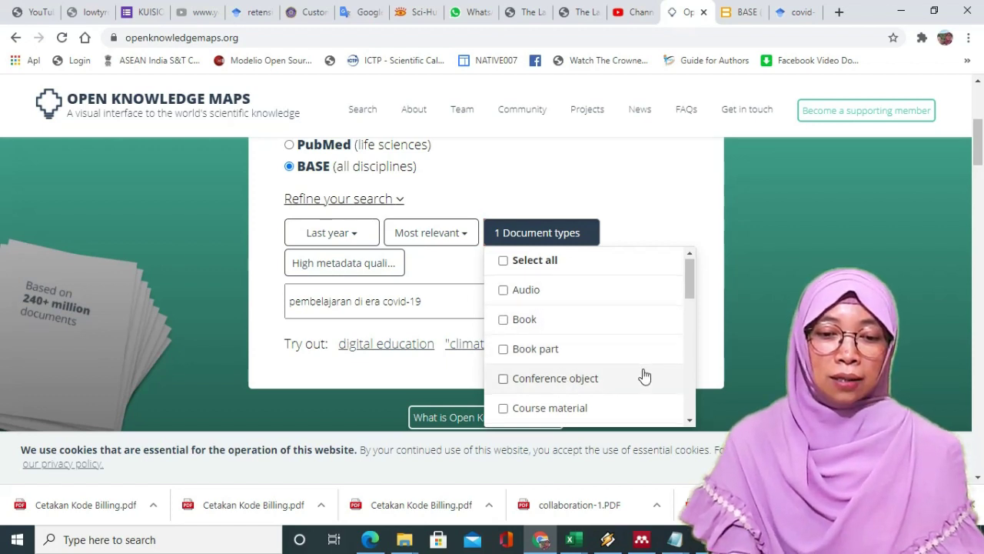
pyautogui.scroll(-5, 643, 375)
pyautogui.scroll(-2, 645, 376)
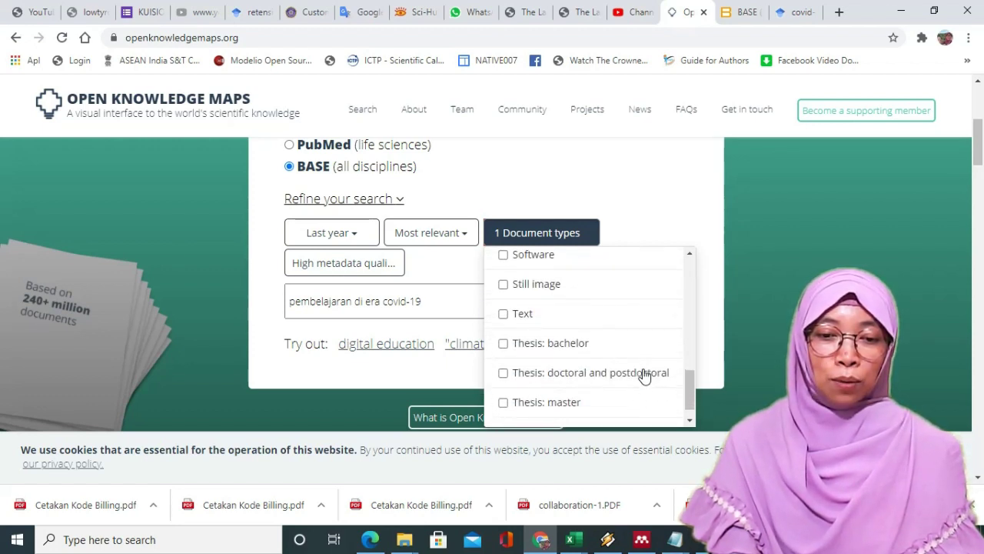
pyautogui.scroll(-1, 644, 376)
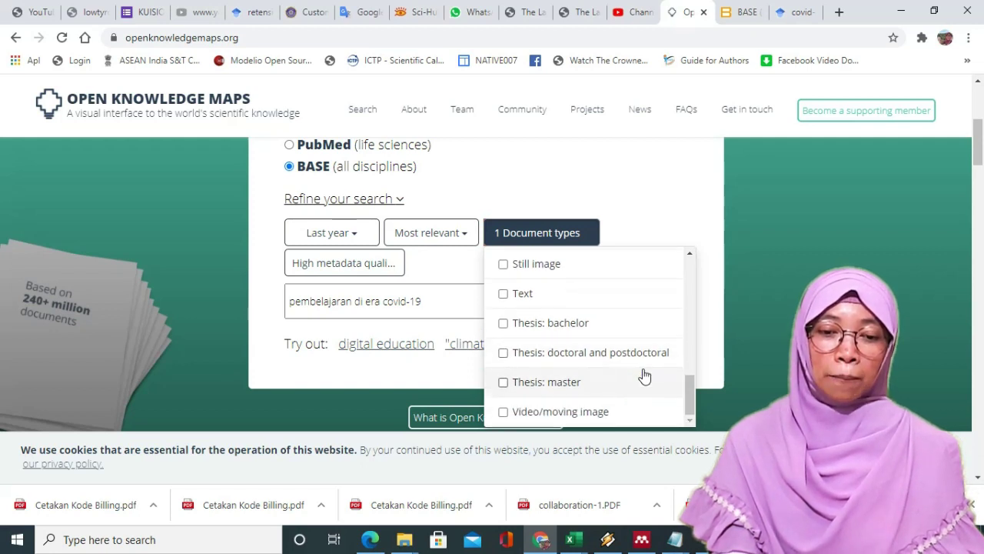
pyautogui.scroll(10, 612, 360)
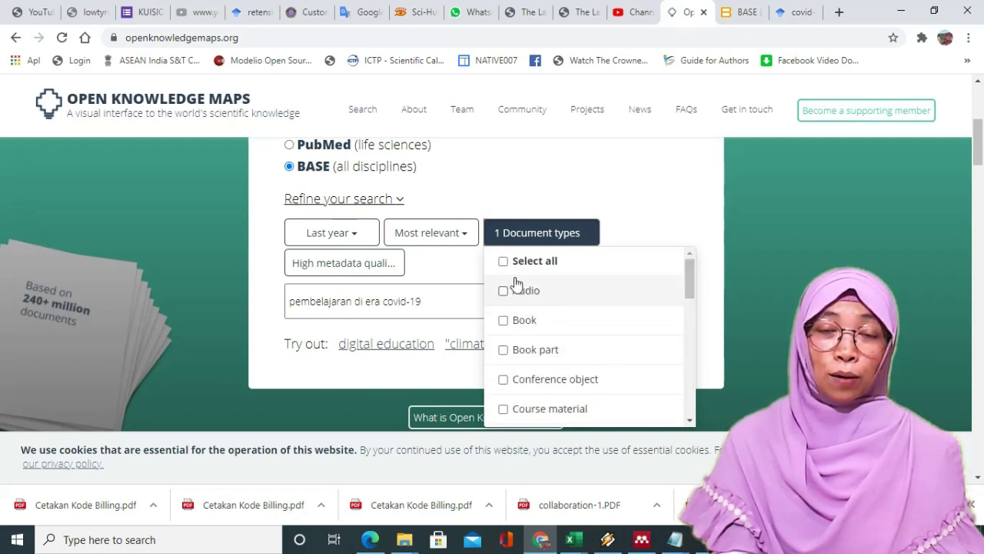
pyautogui.scroll(-1, 605, 370)
pyautogui.scroll(-3, 605, 369)
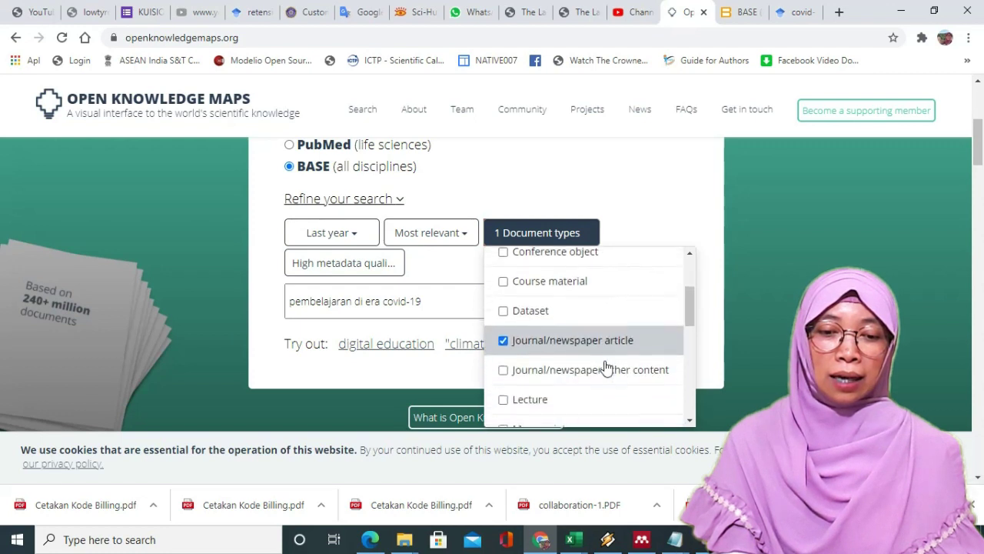
pyautogui.scroll(-1, 605, 370)
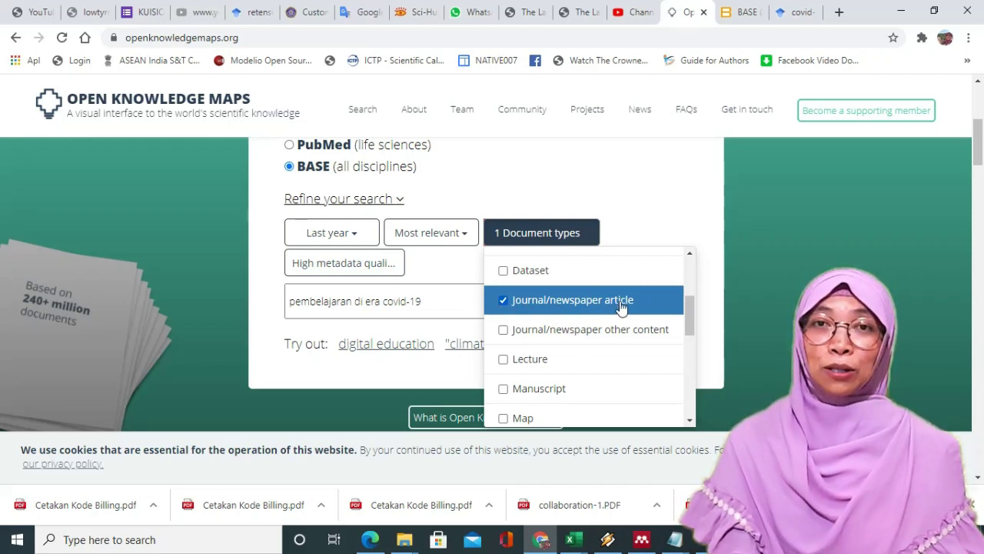
pyautogui.click(671, 206)
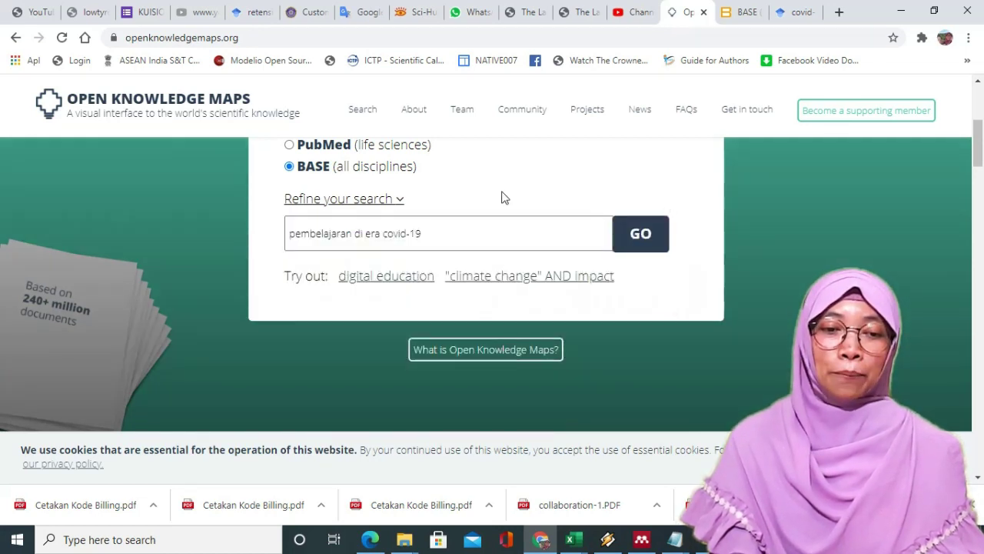
# - Try the low metadata quality option, which requires no abstract, in the search refinement options
pyautogui.click(400, 200)
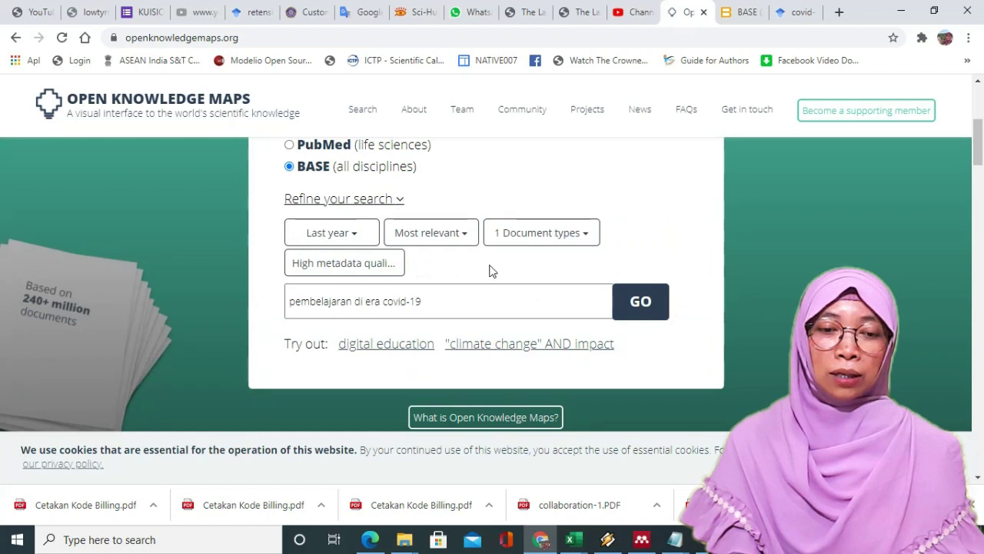
pyautogui.click(323, 269)
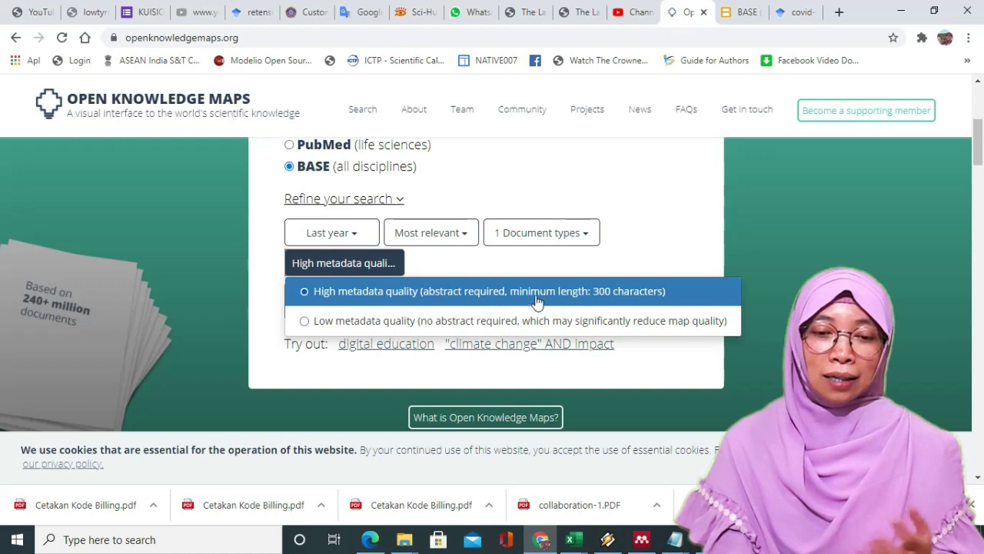
pyautogui.click(592, 293)
pyautogui.click(306, 321)
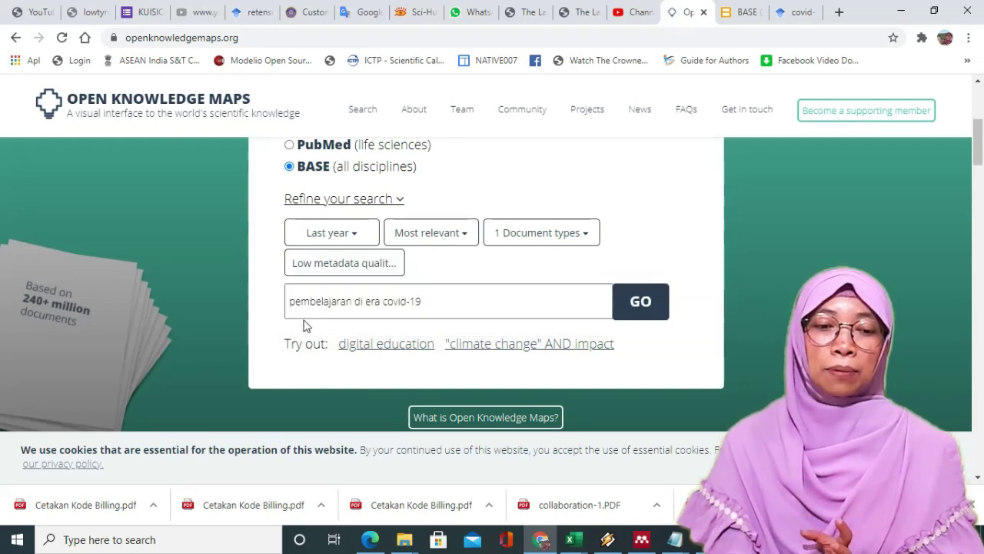
# - Set the metadata quality to high (abstract required, minimum length 300 characters) and generate the knowledge map
pyautogui.click(372, 269)
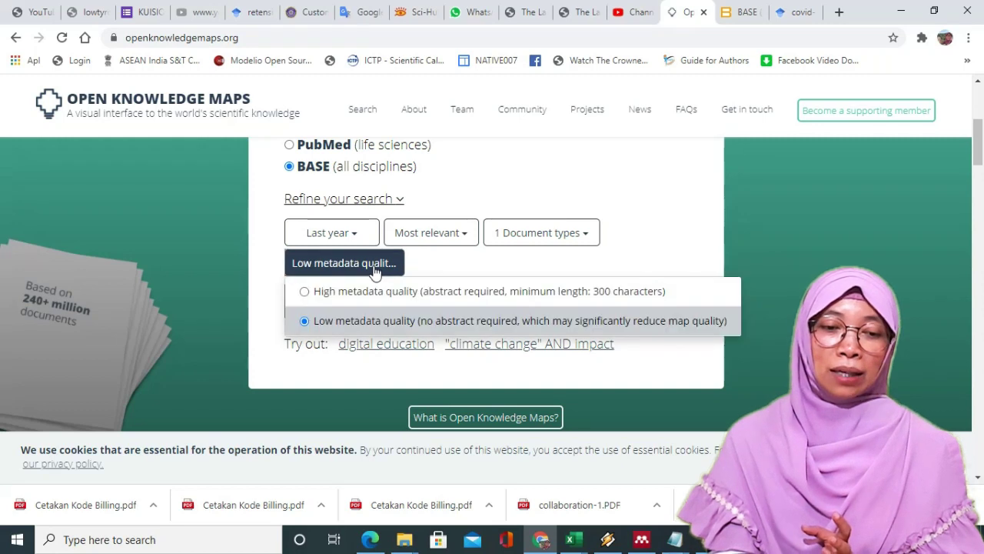
pyautogui.click(355, 293)
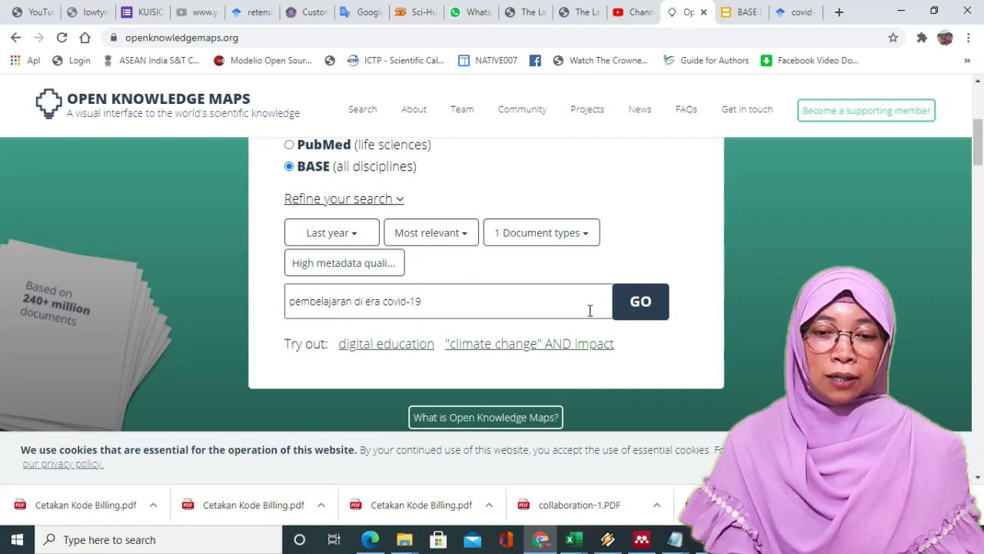
pyautogui.click(645, 309)
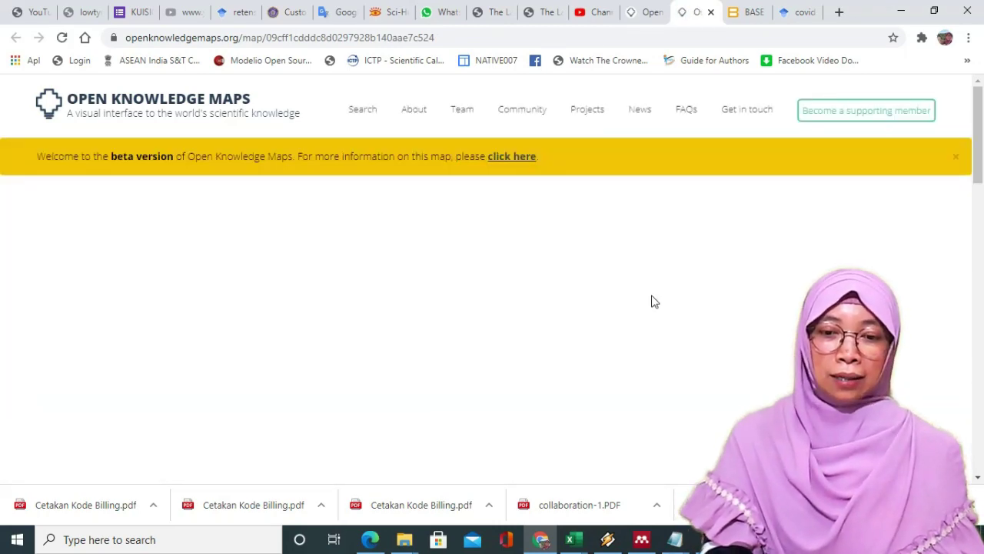
# - Examine the topic bubbles, search summary and document list of the "pembelajaran di era covid-19" knowledge map
pyautogui.scroll(1, 542, 323)
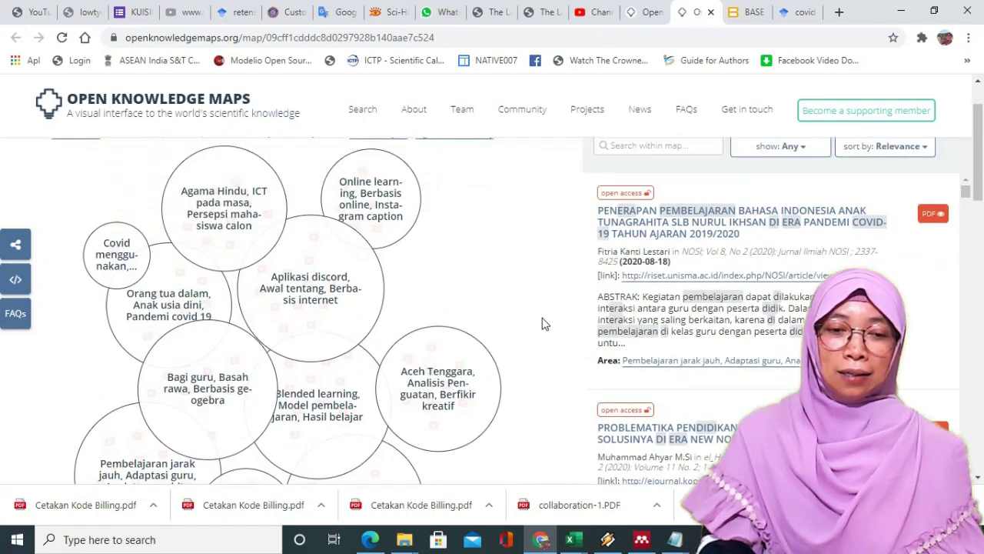
pyautogui.scroll(1, 542, 323)
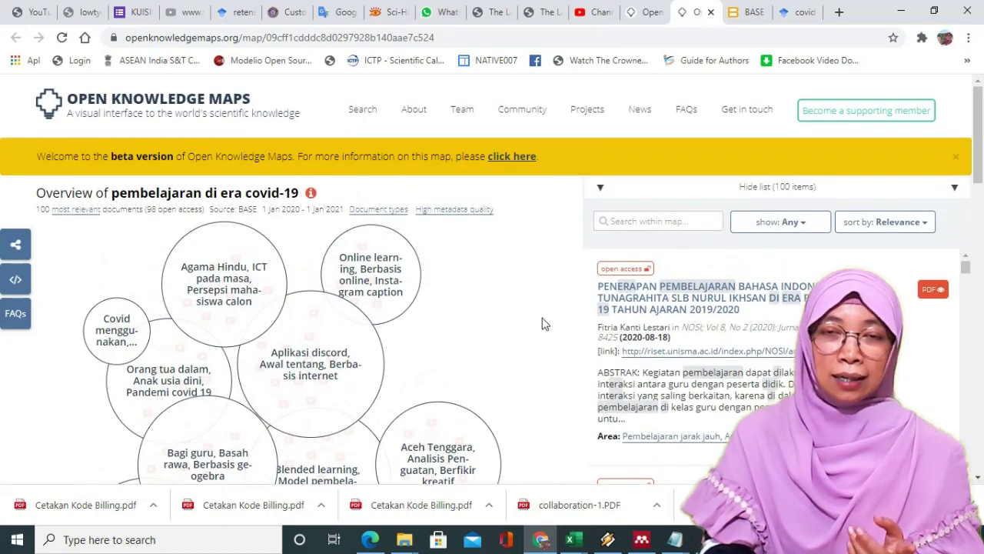
pyautogui.scroll(-1, 542, 323)
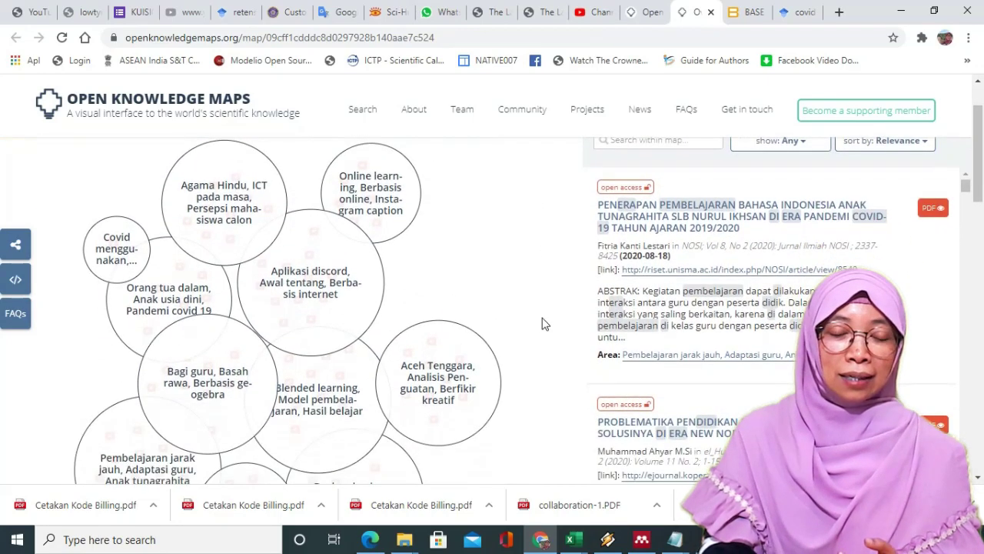
pyautogui.scroll(-2, 542, 323)
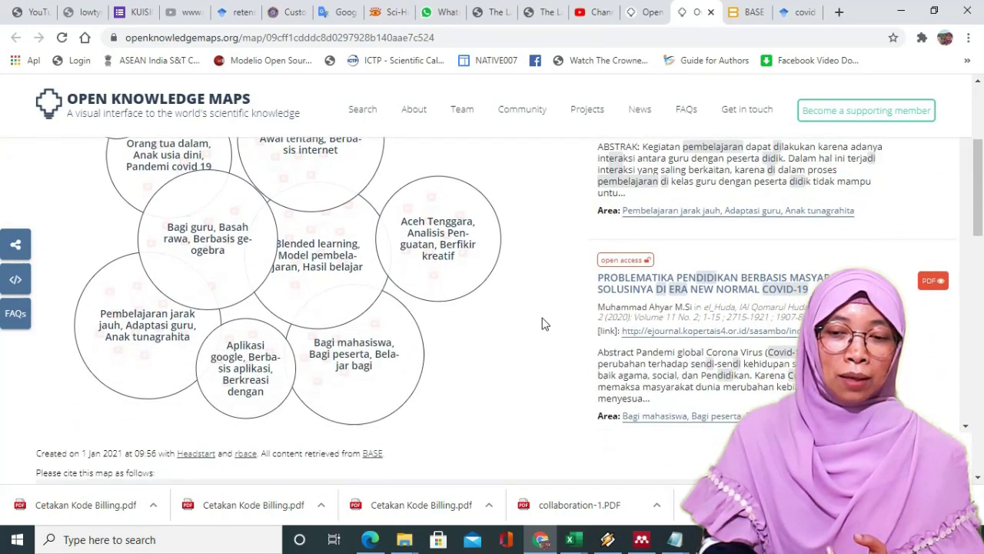
pyautogui.scroll(1, 542, 323)
pyautogui.scroll(2, 543, 323)
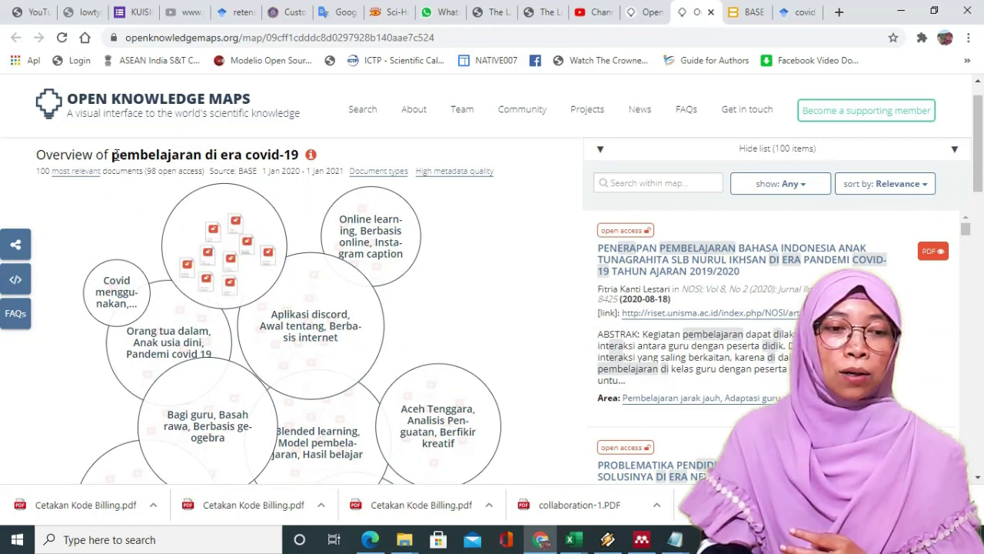
pyautogui.moveTo(113, 155); pyautogui.dragTo(303, 157)
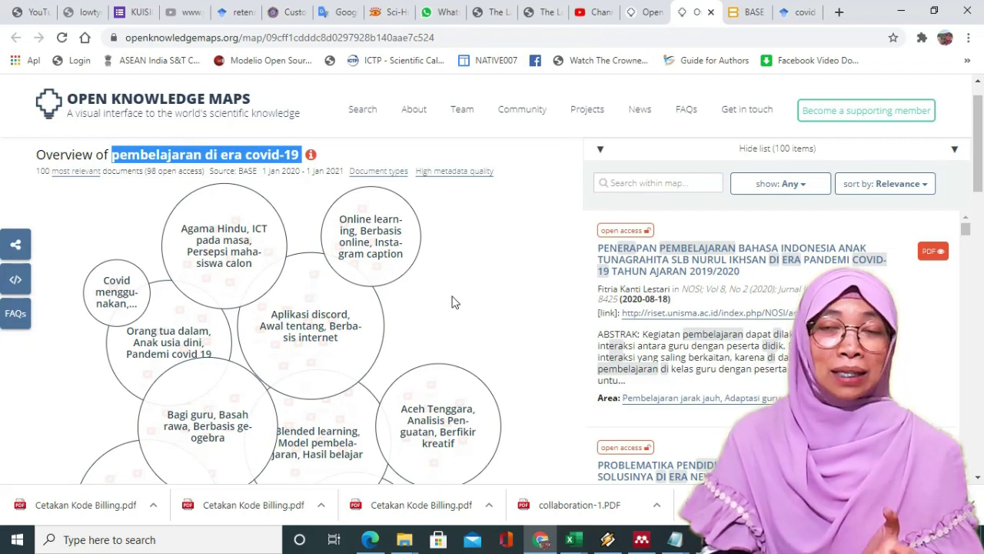
pyautogui.click(116, 210)
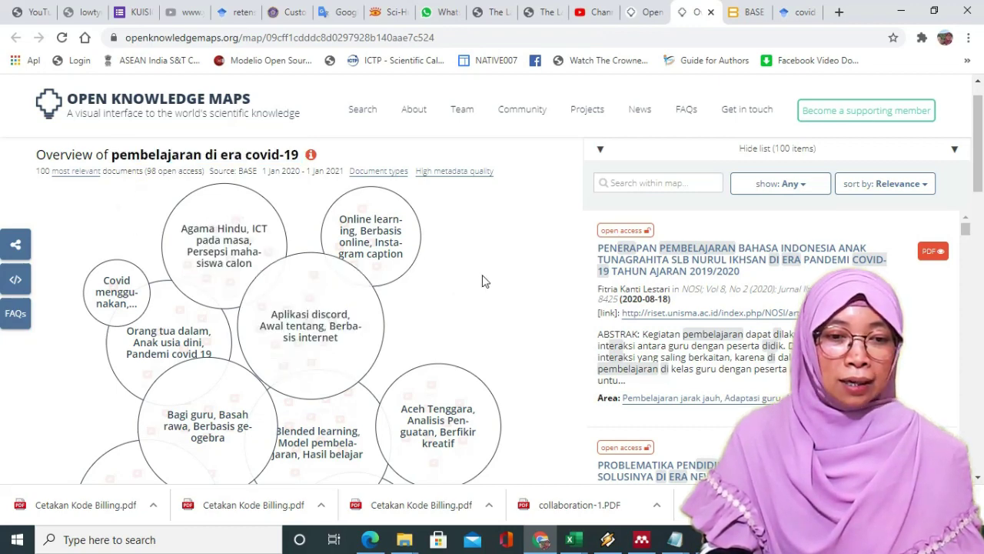
pyautogui.scroll(-1, 483, 281)
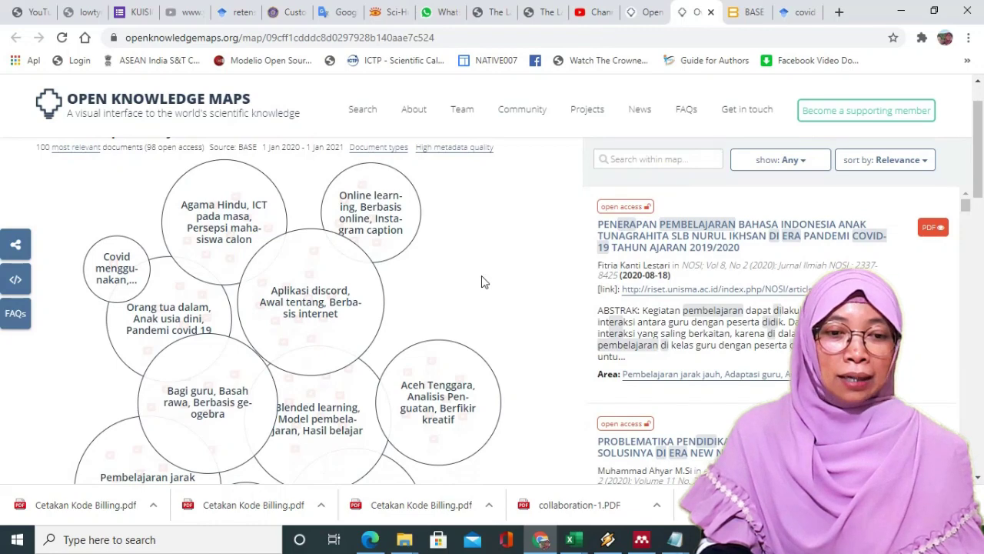
# - Check the map's search summary and the first open-access entries in its document list
pyautogui.scroll(1, 483, 281)
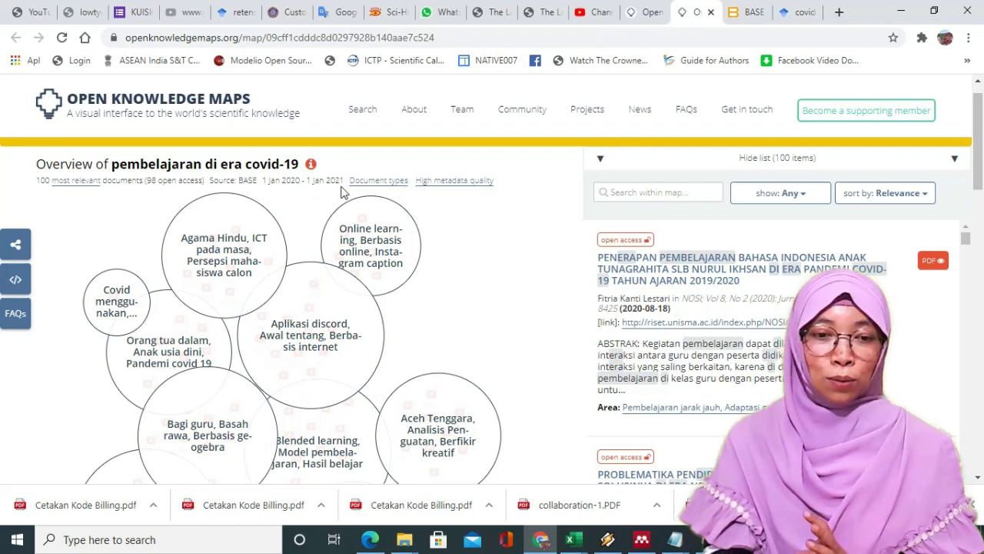
pyautogui.moveTo(376, 189)
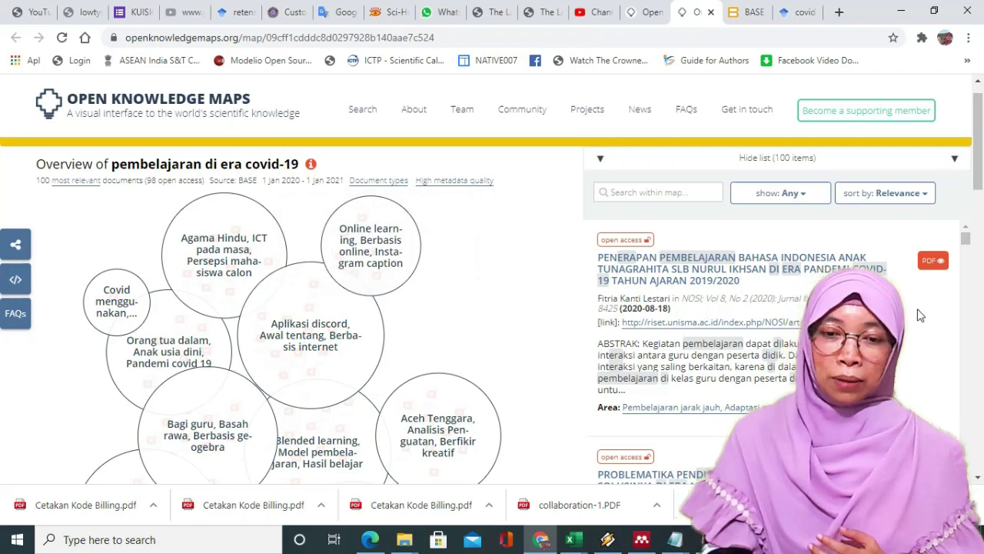
pyautogui.scroll(-1, 930, 343)
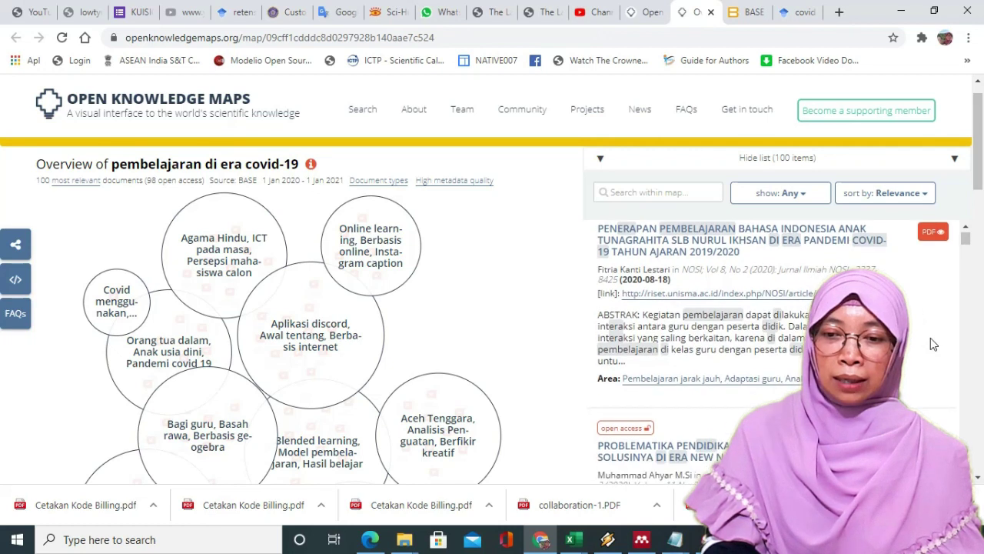
pyautogui.scroll(1, 931, 343)
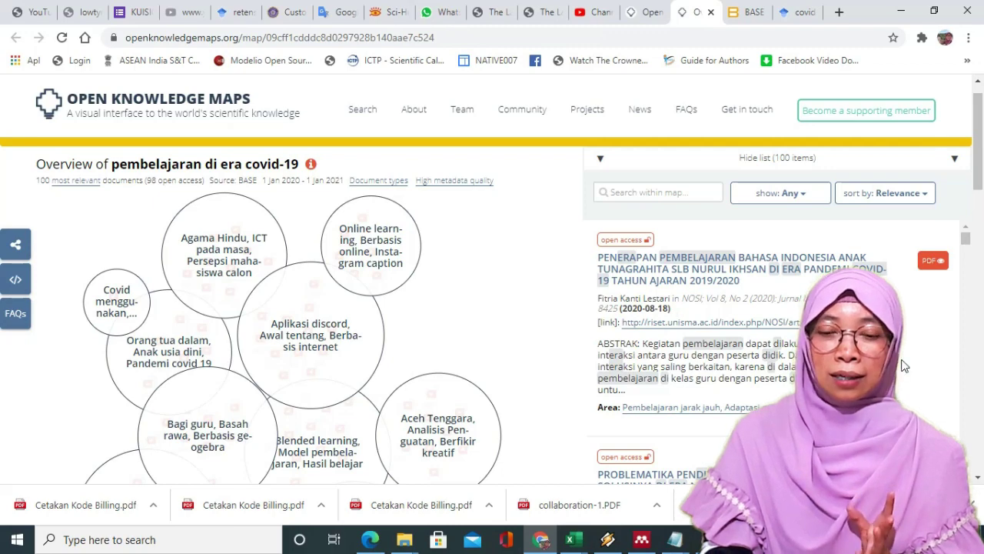
pyautogui.scroll(-1, 905, 367)
pyautogui.scroll(-1, 904, 367)
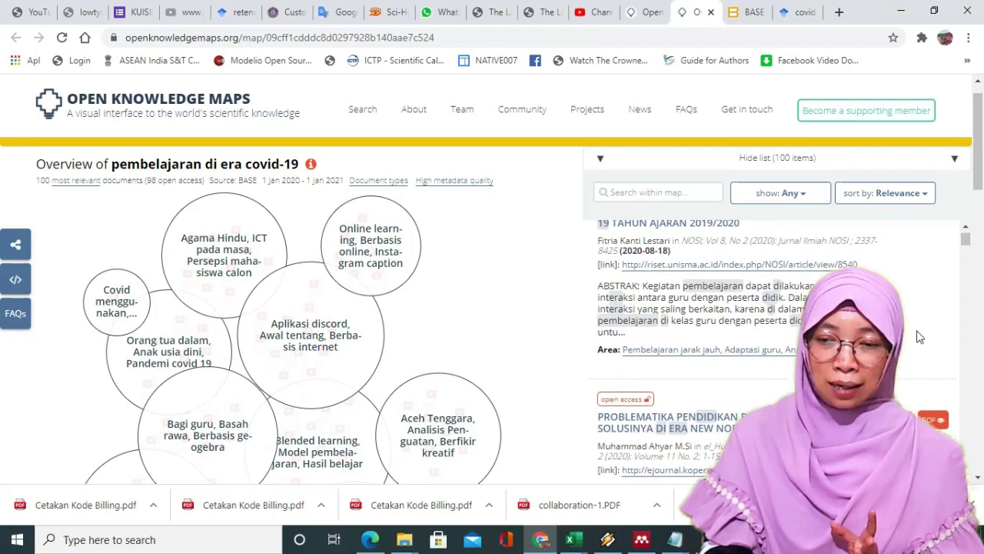
pyautogui.scroll(2, 916, 334)
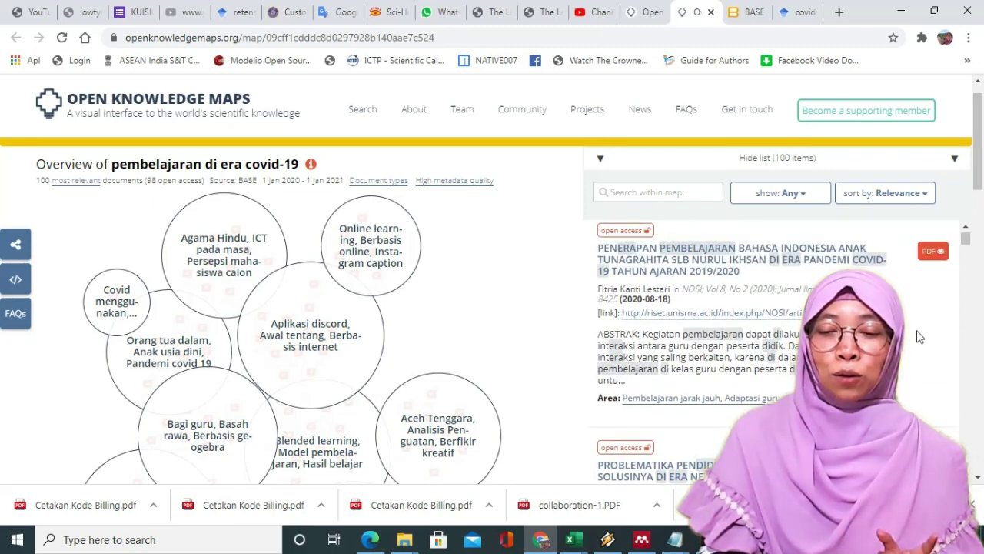
# - Preview the PDF of the first listed paper, on Bahasa Indonesia learning at SLB Nurul Ikhsan, and close the preview
pyautogui.rightClick(932, 256)
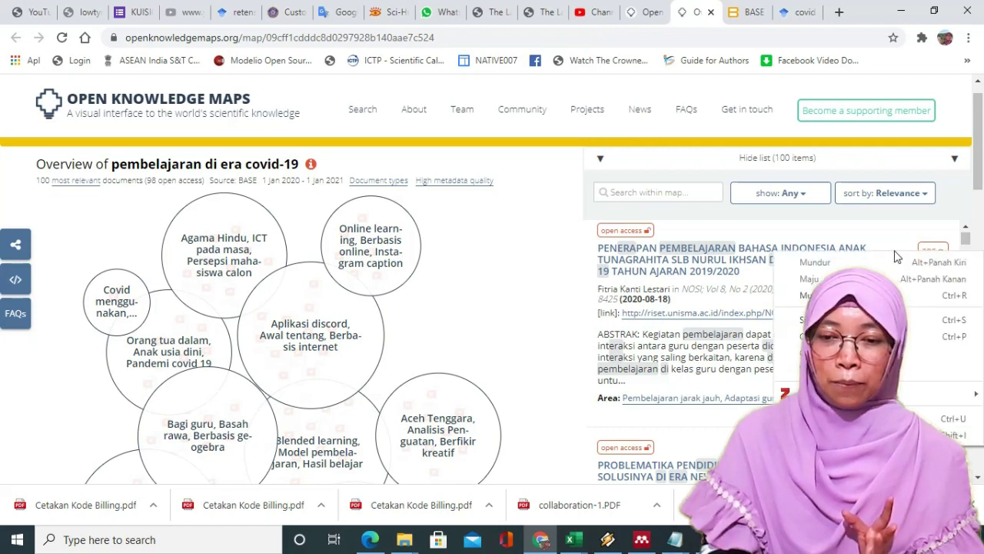
pyautogui.press('Escape')
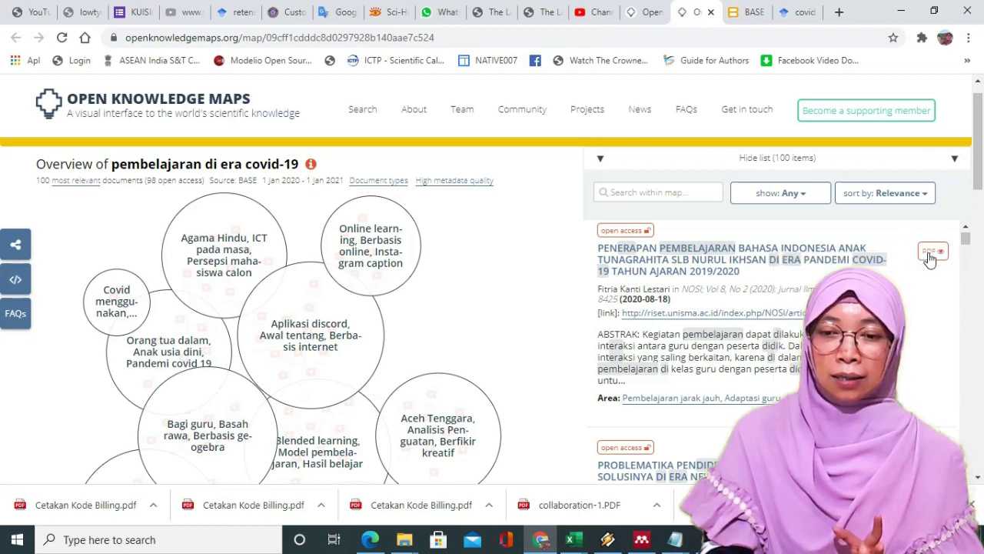
pyautogui.click(929, 254)
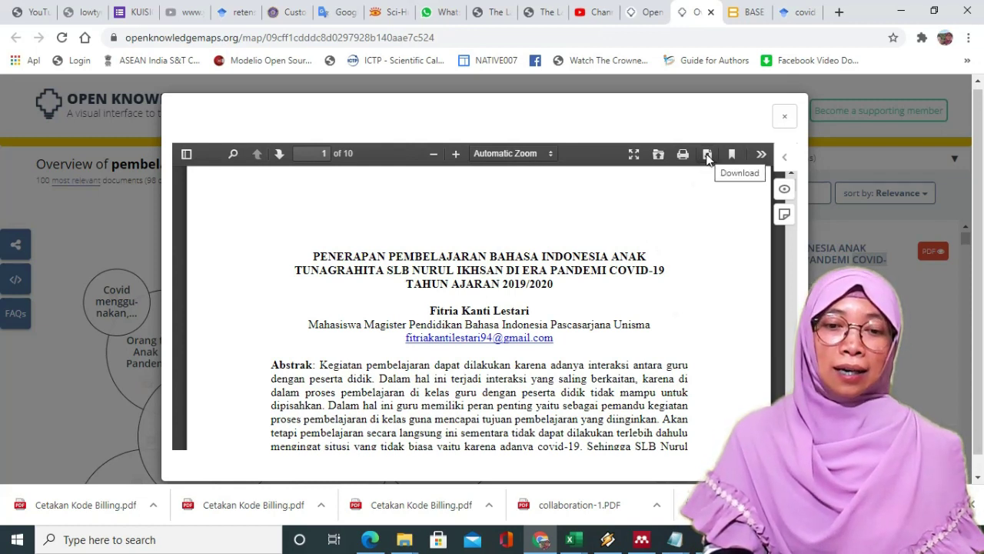
pyautogui.click(786, 116)
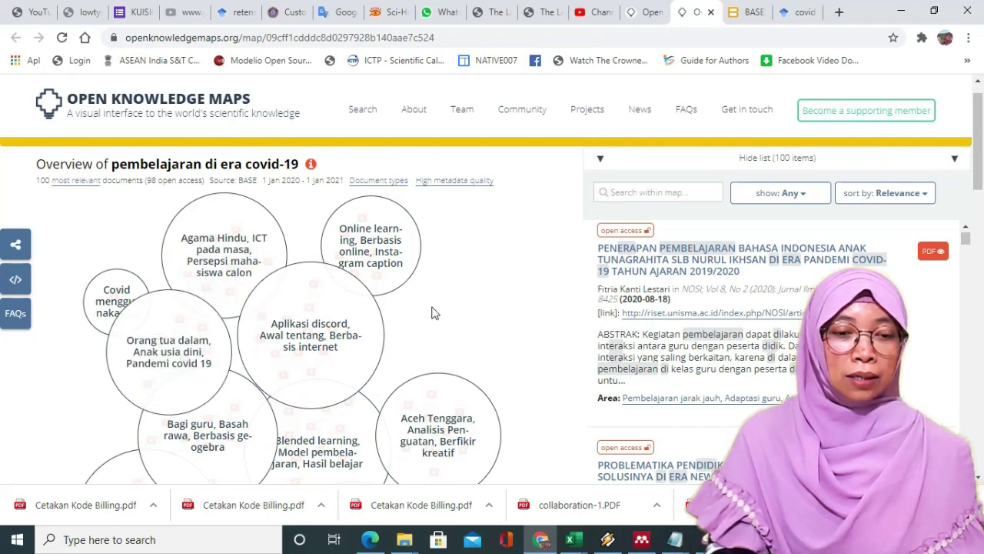
# - Look over the topic bubbles across the whole knowledge map to compare the research areas
pyautogui.scroll(-2, 434, 311)
pyautogui.scroll(2, 432, 312)
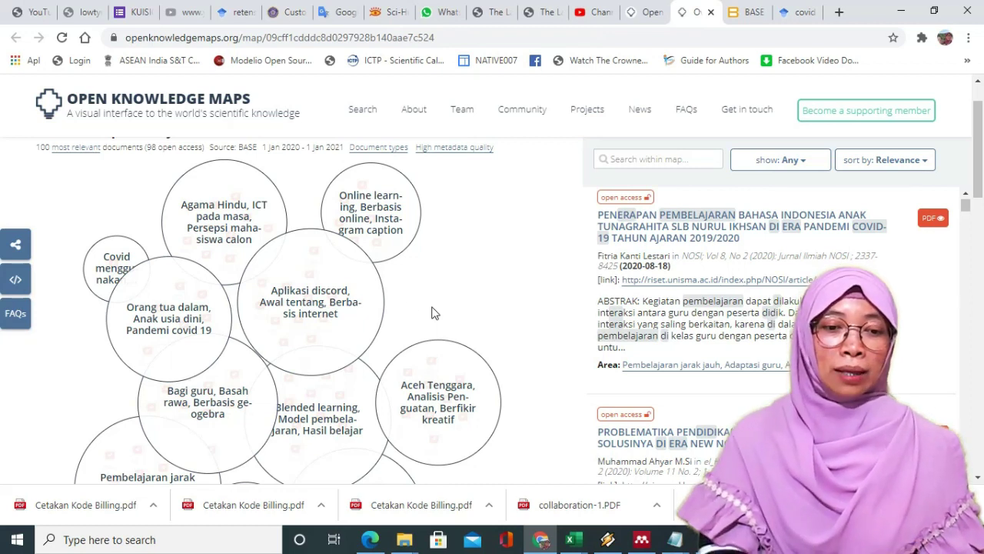
pyautogui.scroll(-5, 440, 309)
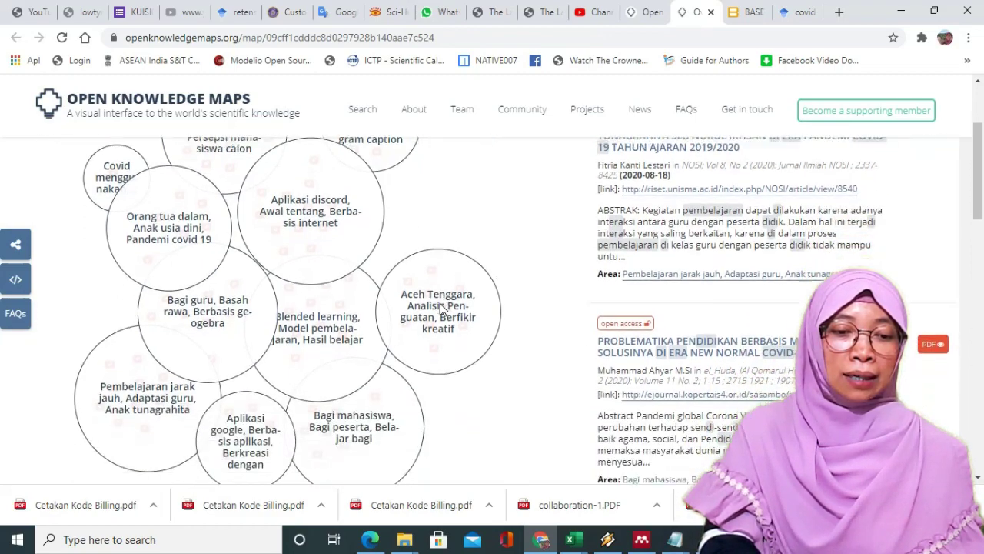
pyautogui.scroll(3, 440, 310)
pyautogui.scroll(2, 440, 309)
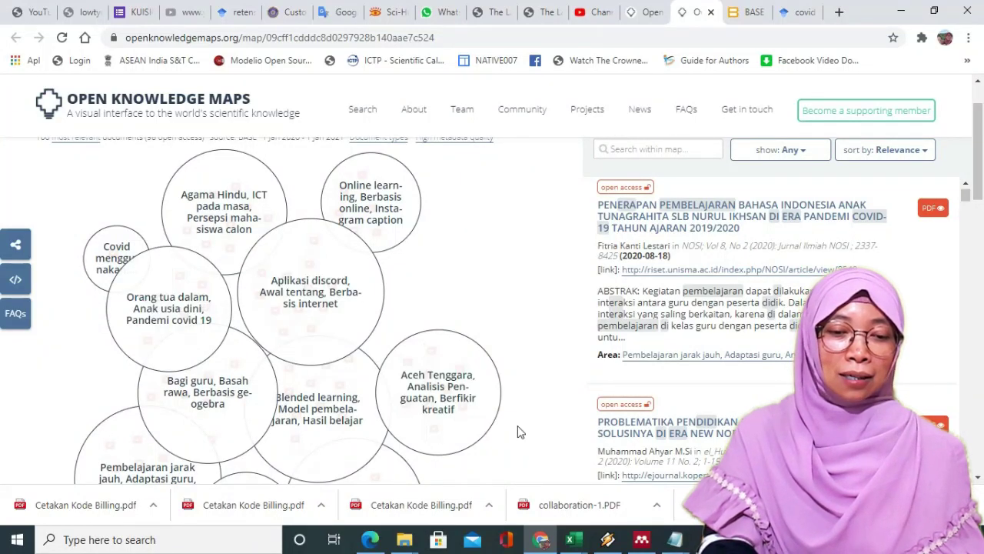
pyautogui.scroll(-3, 518, 432)
pyautogui.scroll(1, 520, 435)
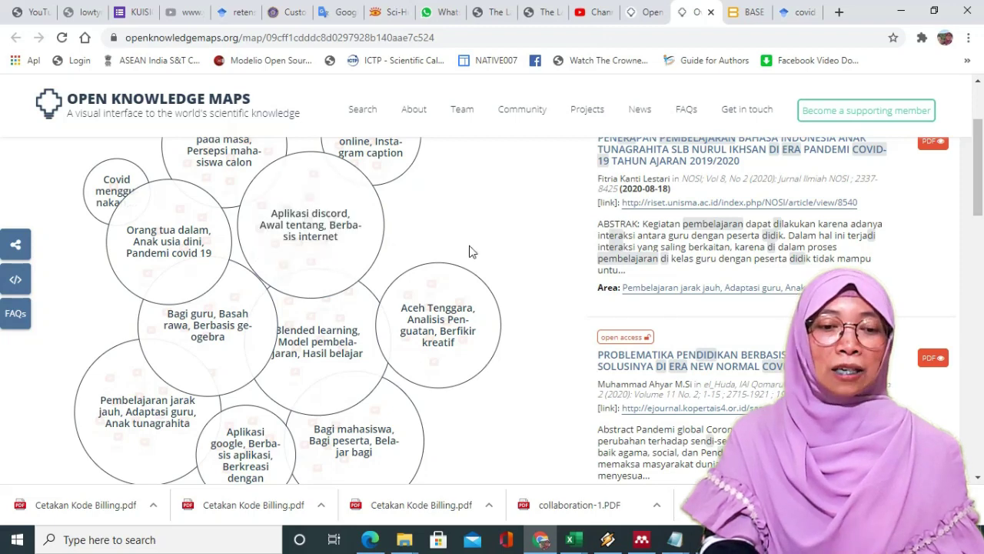
pyautogui.scroll(1, 471, 251)
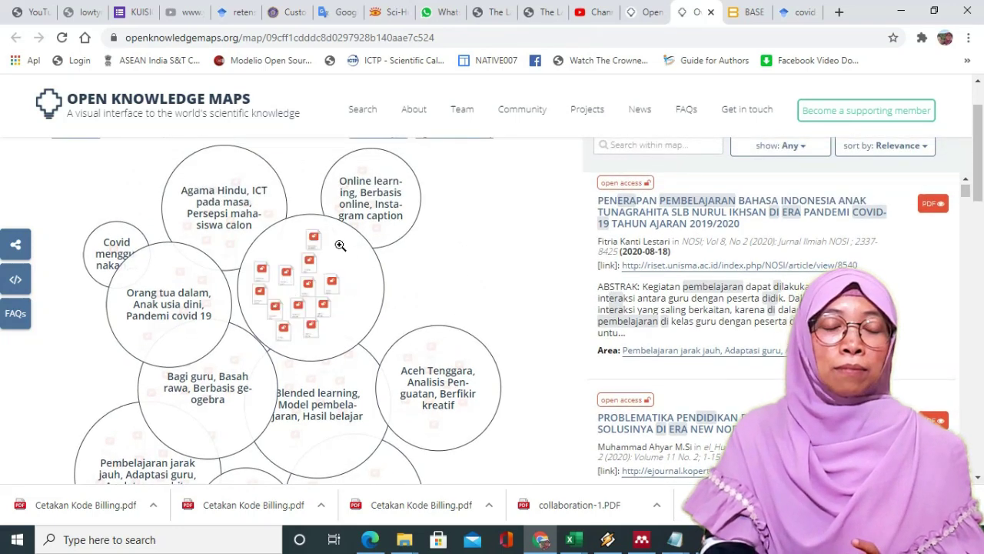
# - Zoom into the topic area "Aplikasi discord, Awal tentang, Berbasis internet" and view its papers
pyautogui.click(374, 279)
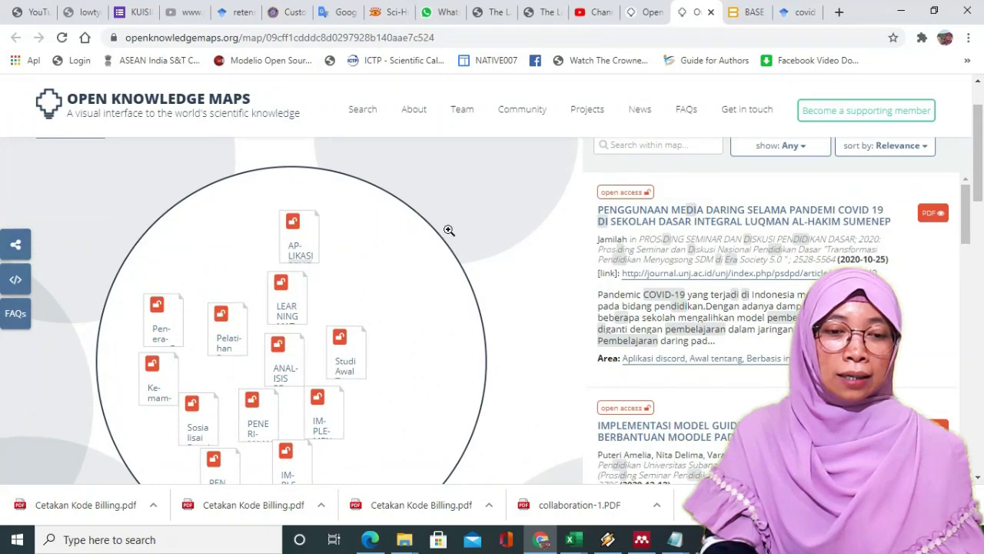
pyautogui.scroll(1, 464, 240)
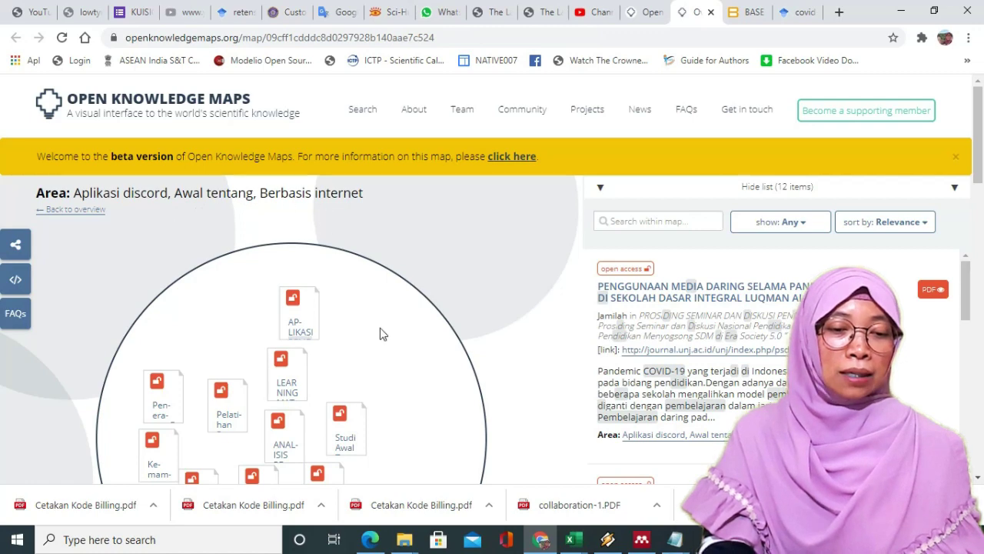
pyautogui.scroll(-1, 387, 346)
pyautogui.scroll(-3, 387, 347)
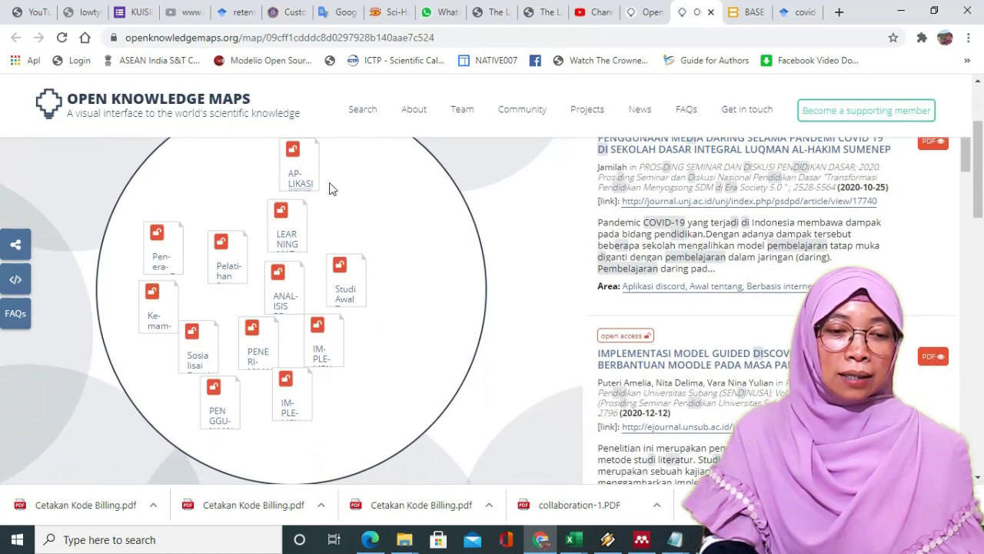
# - Preview individual papers in the area, including those on e-learning and internet-based data collection, and return to the map overview
pyautogui.moveTo(183, 229)
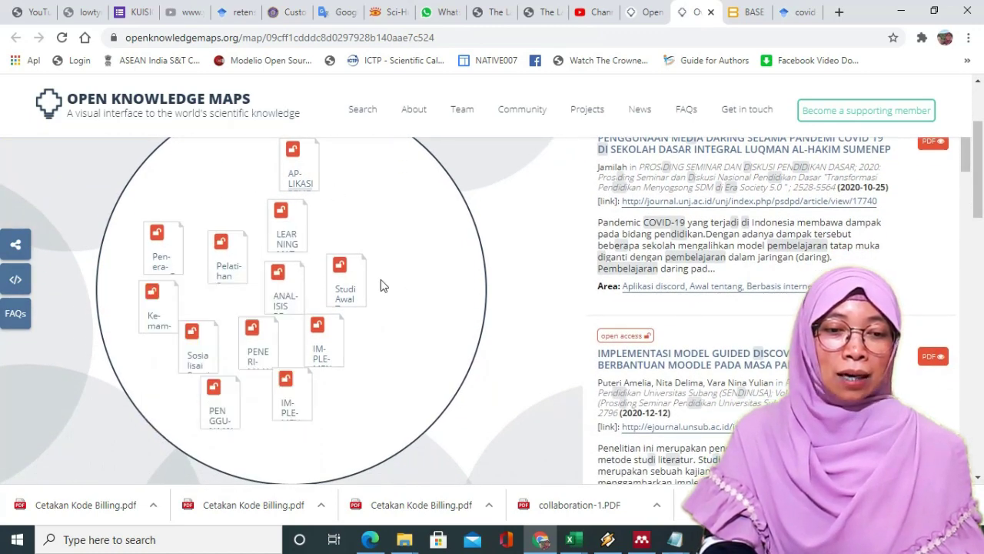
pyautogui.moveTo(351, 288)
pyautogui.moveTo(289, 234)
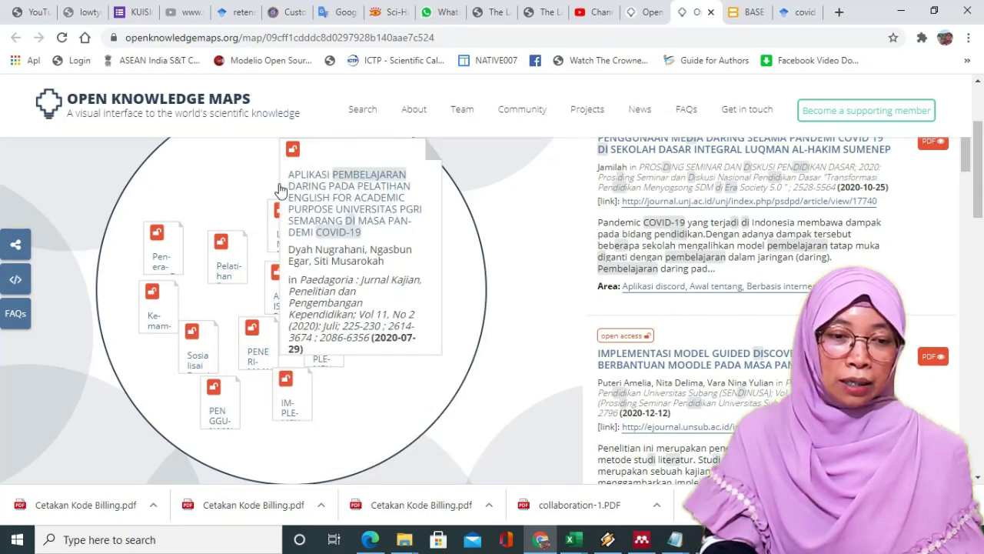
pyautogui.moveTo(208, 243)
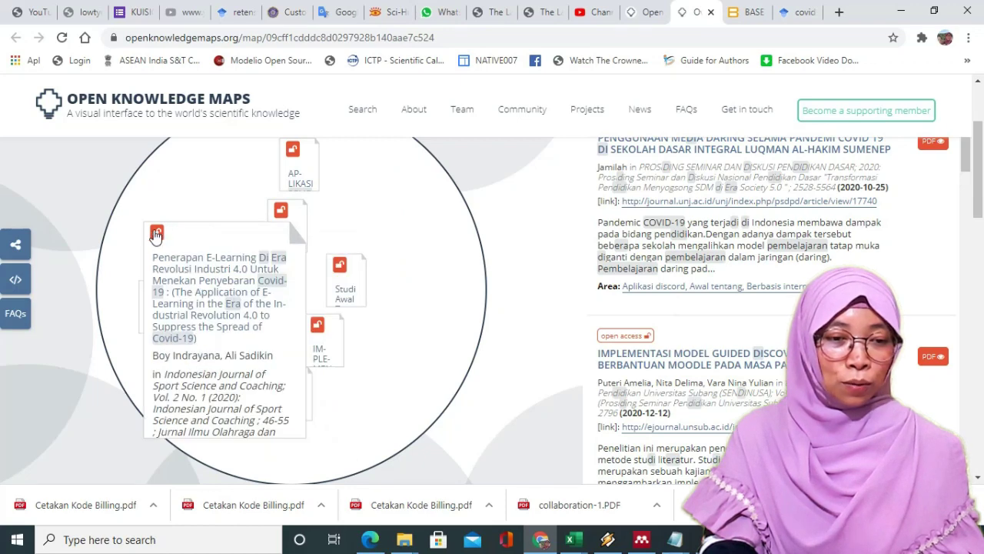
pyautogui.moveTo(303, 185)
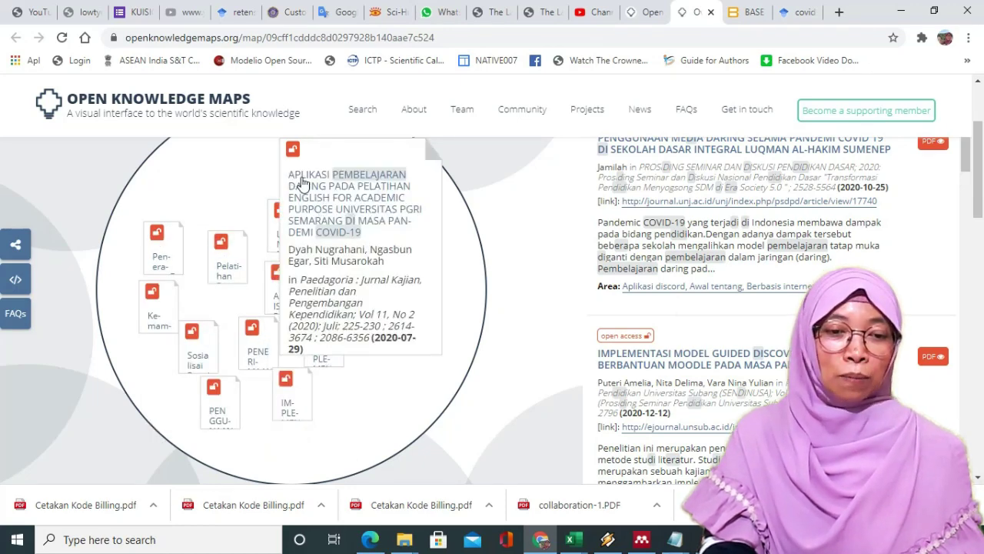
pyautogui.moveTo(220, 265)
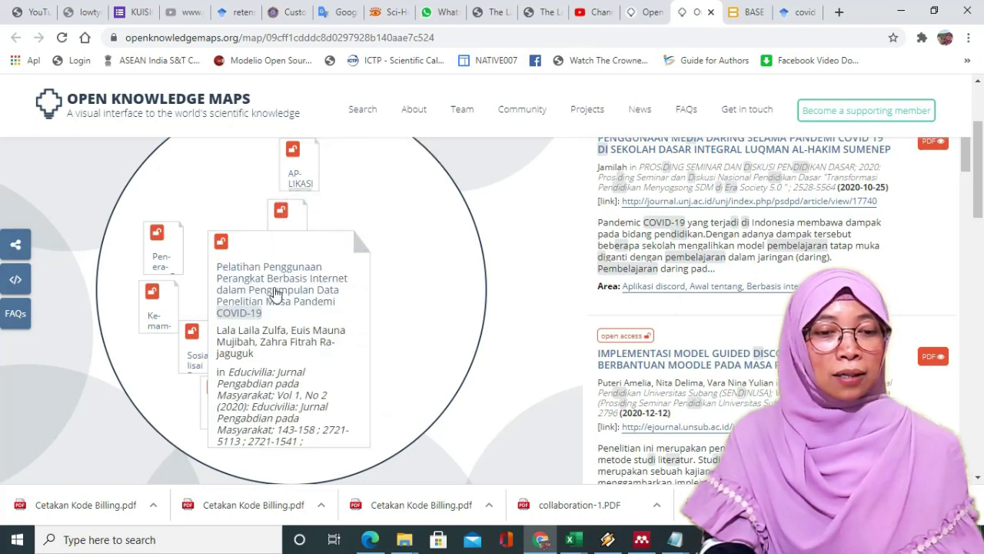
pyautogui.click(512, 306)
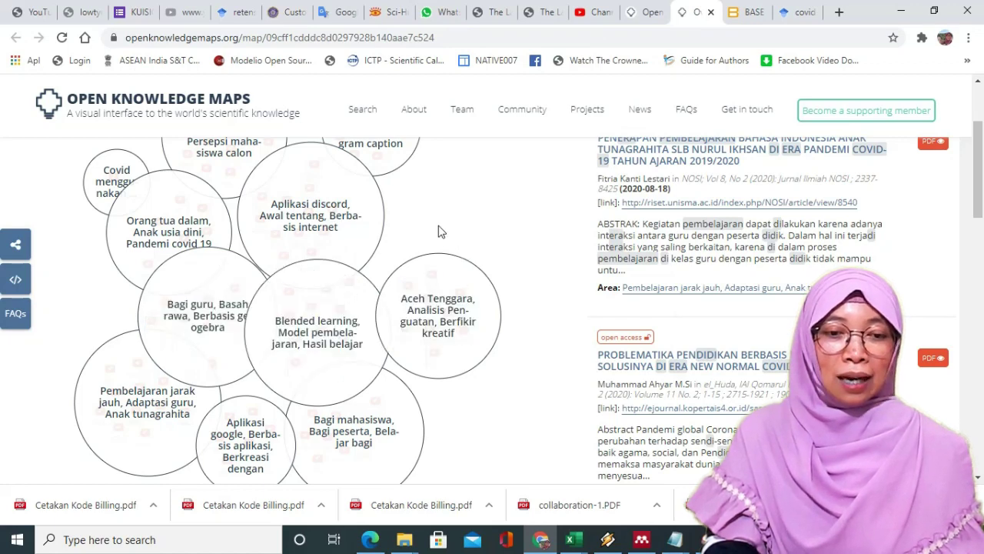
# - Look over the overview's topic bubbles down to the map's citation details
pyautogui.scroll(1, 521, 331)
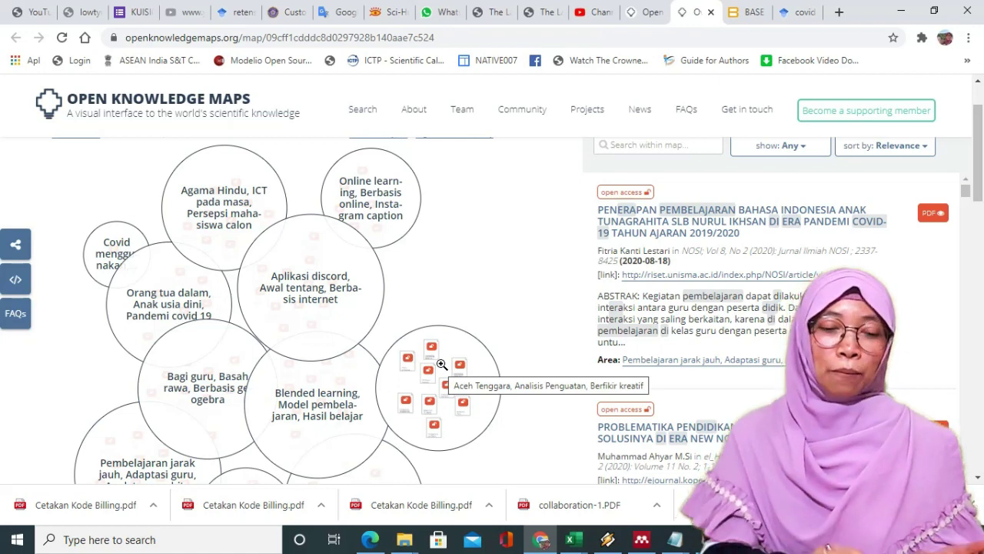
pyautogui.scroll(-3, 500, 287)
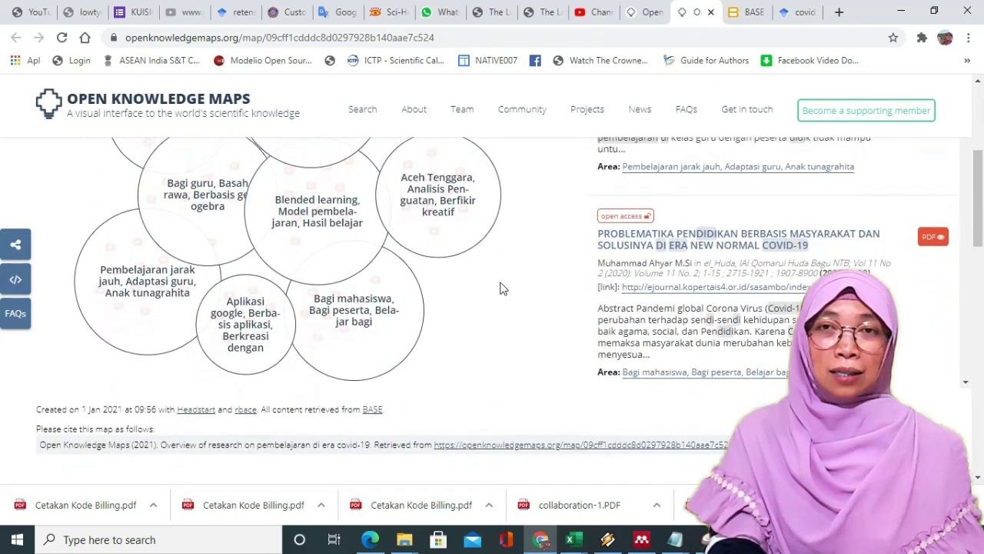
pyautogui.scroll(2, 501, 289)
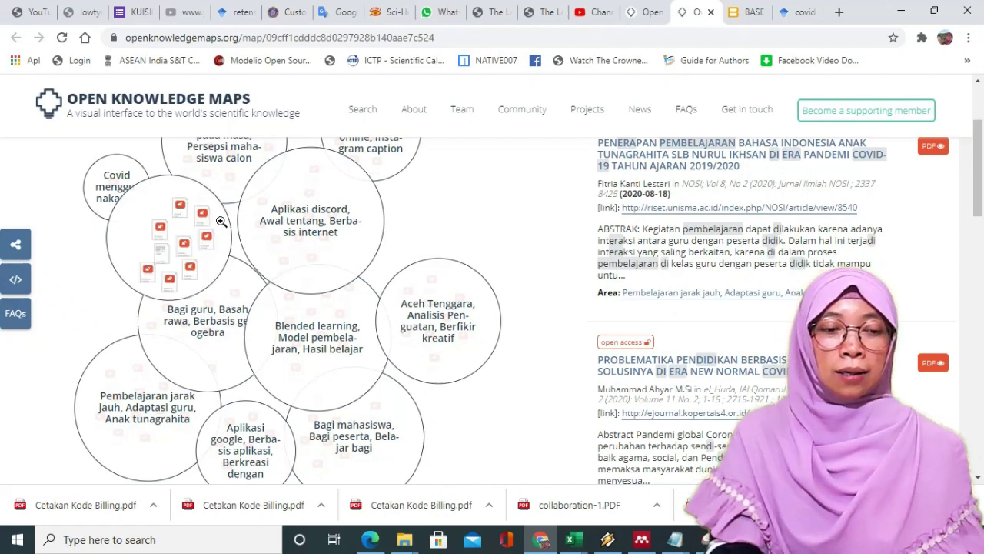
# - Zoom into the topic area "Blended learning, Model pembelajaran, Hasil belajar" and preview its paper on the Sistem Blok method
pyautogui.moveTo(139, 369)
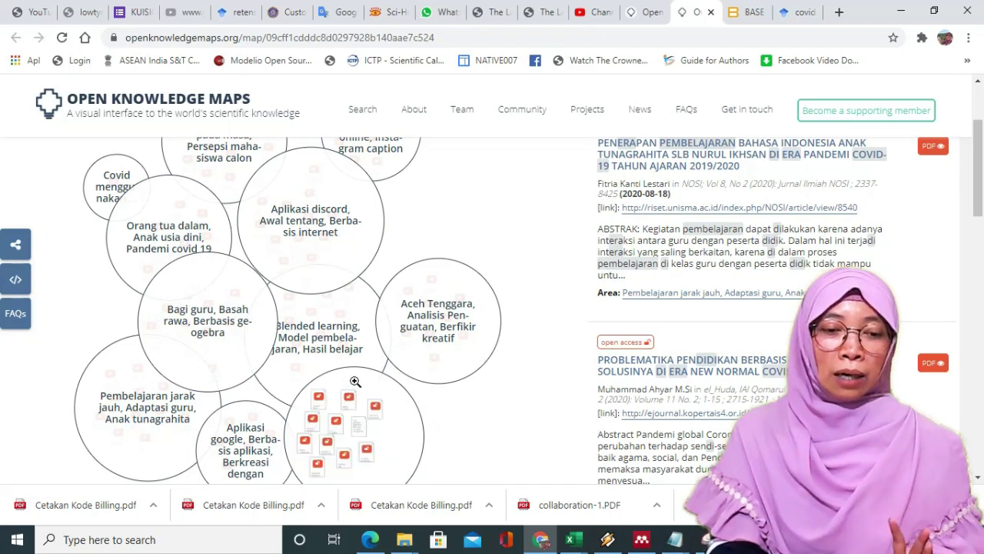
pyautogui.click(349, 330)
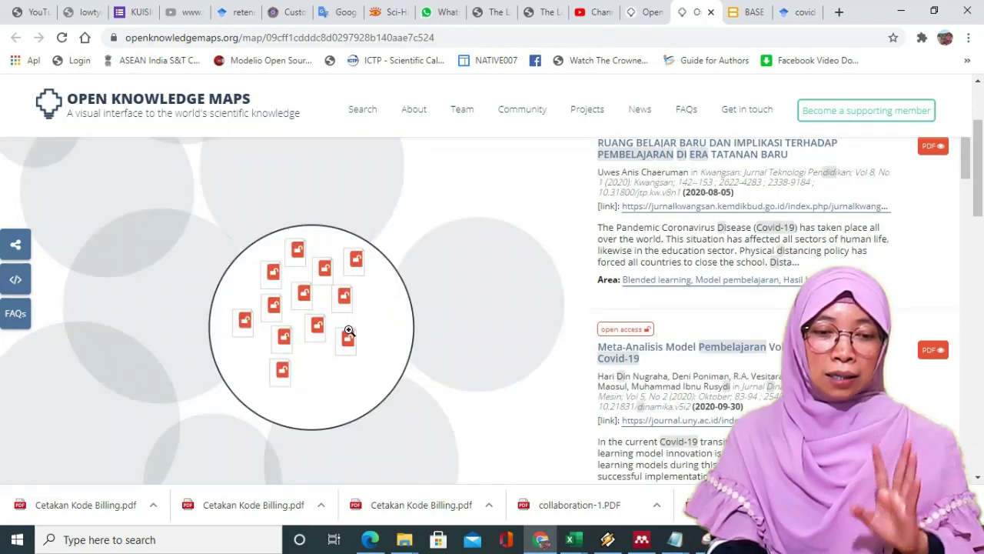
pyautogui.moveTo(292, 294)
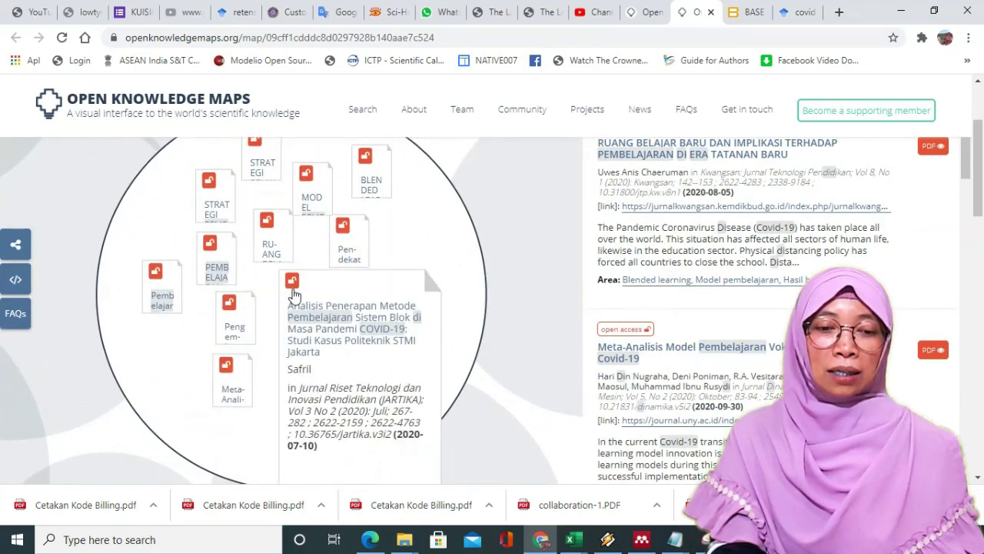